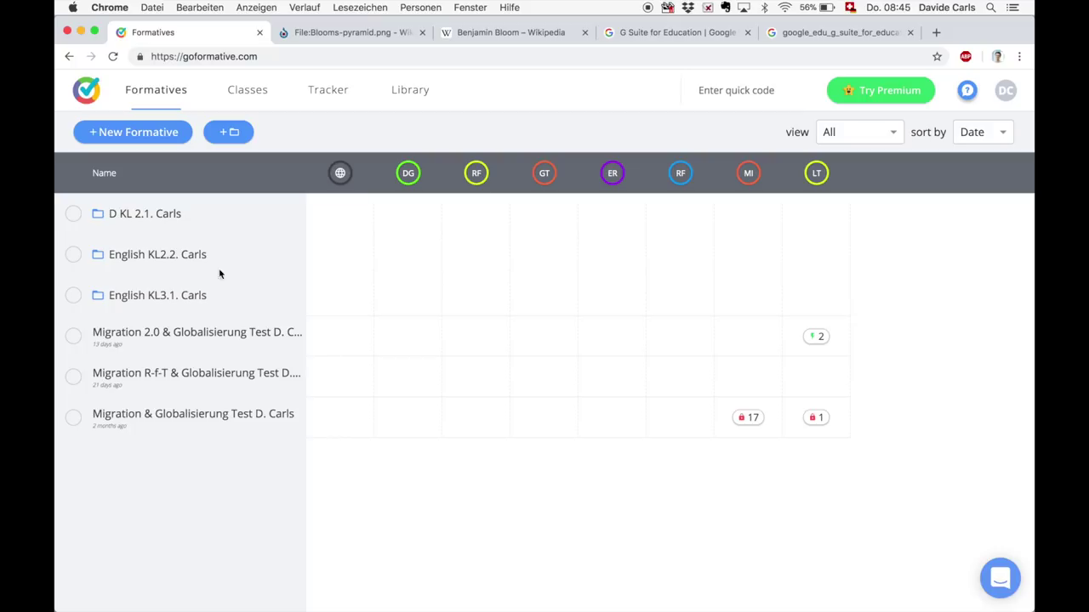
# Step: Open the Nomen Test formative from the D KL 2.1 folder and look through its questions
pyautogui.moveTo(423, 416)
pyautogui.click(167, 217)
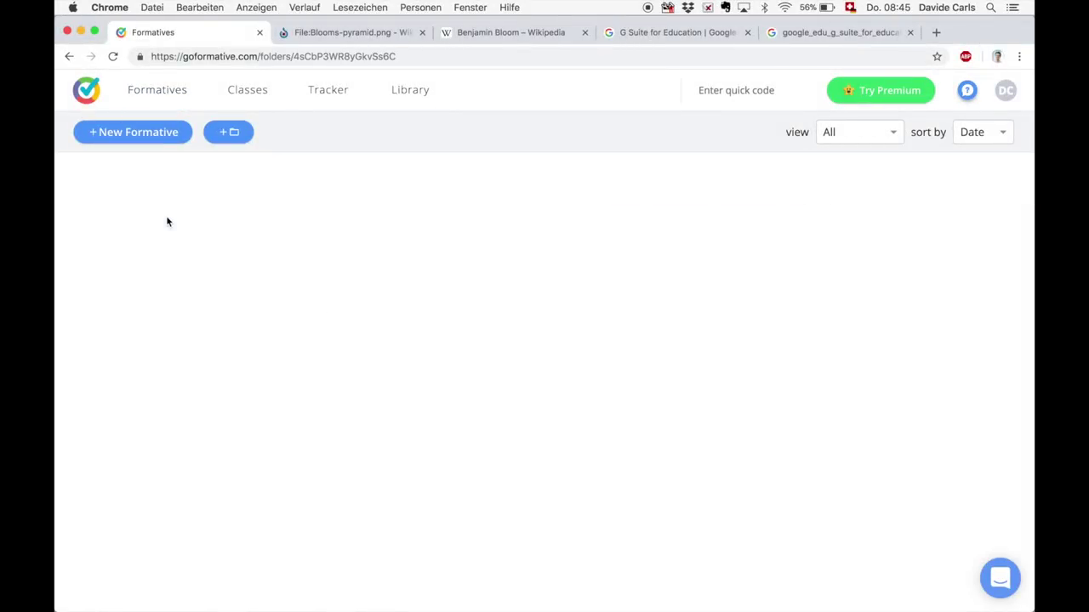
pyautogui.click(137, 246)
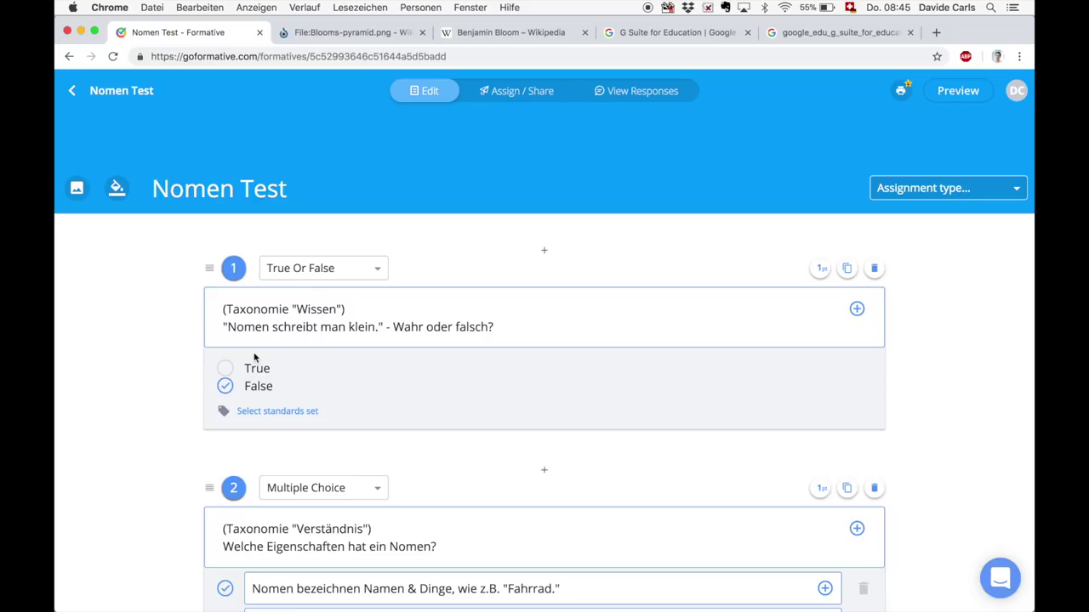
pyautogui.scroll(-2, 343, 328)
pyautogui.scroll(-10, 343, 329)
pyautogui.scroll(10, 343, 331)
pyautogui.scroll(2, 343, 333)
pyautogui.scroll(-15, 515, 491)
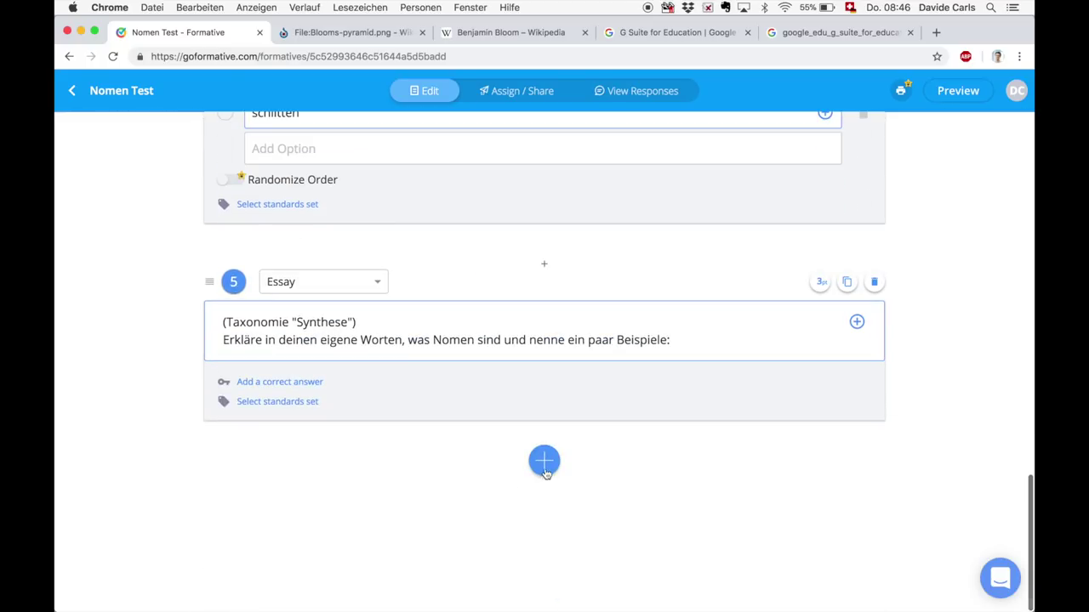
# Step: Add a True Or False question after question 5 and delete it again
pyautogui.click(544, 474)
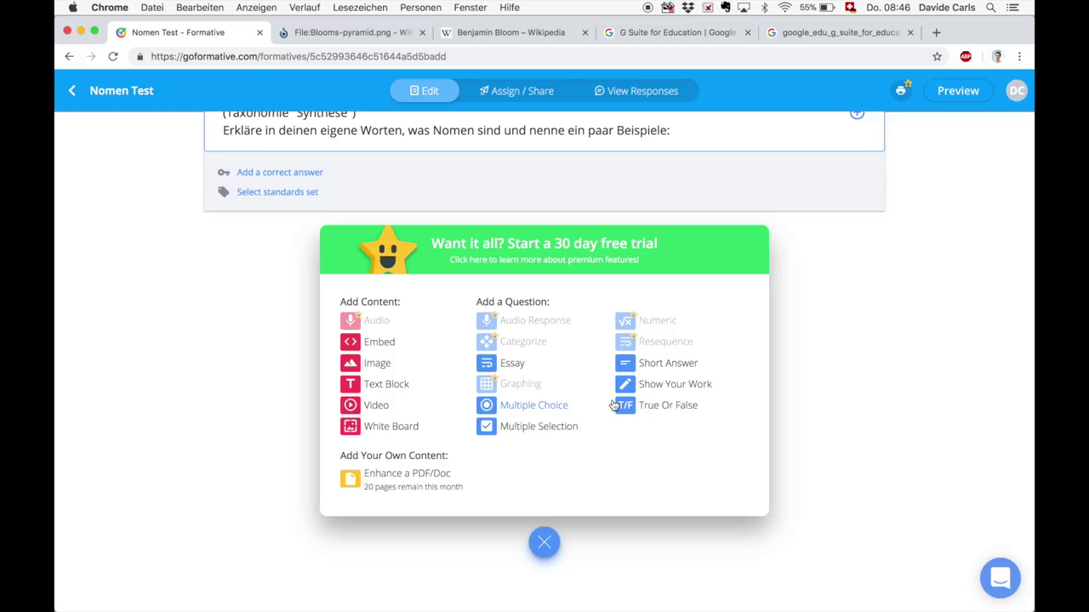
pyautogui.click(659, 408)
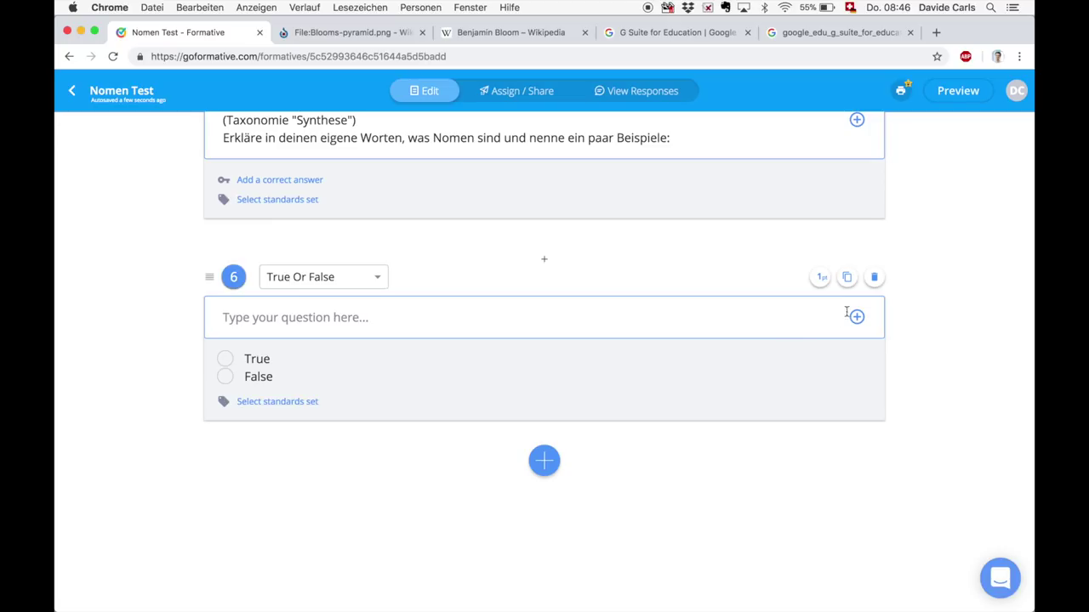
pyautogui.click(873, 279)
pyautogui.click(550, 372)
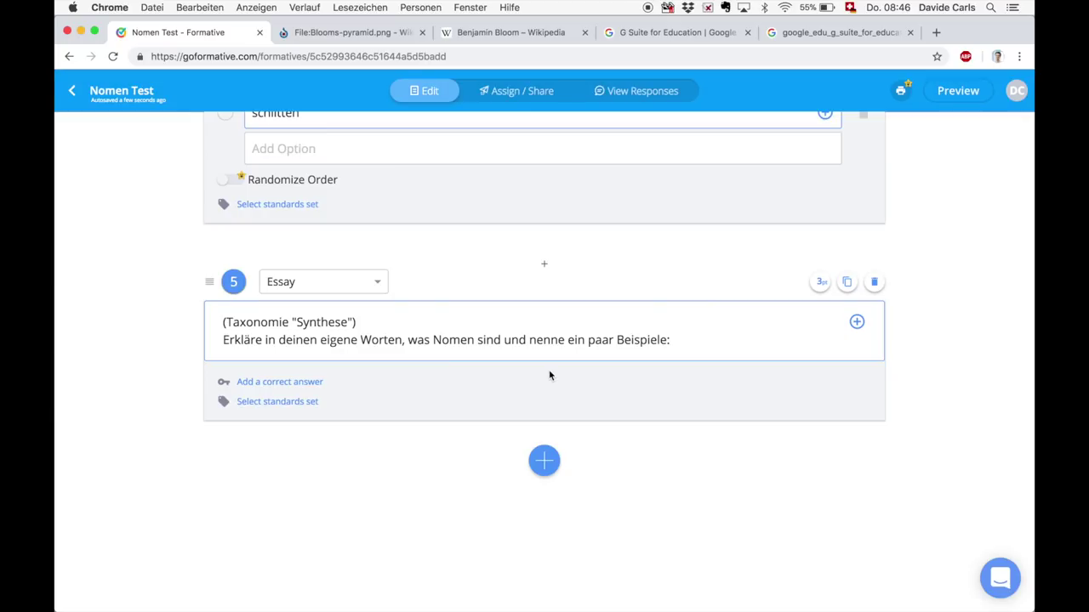
# Step: Examine the levels of Bloom's pyramid on the open Wikimedia Commons page and return to the Nomen Test
pyautogui.scroll(15, 549, 375)
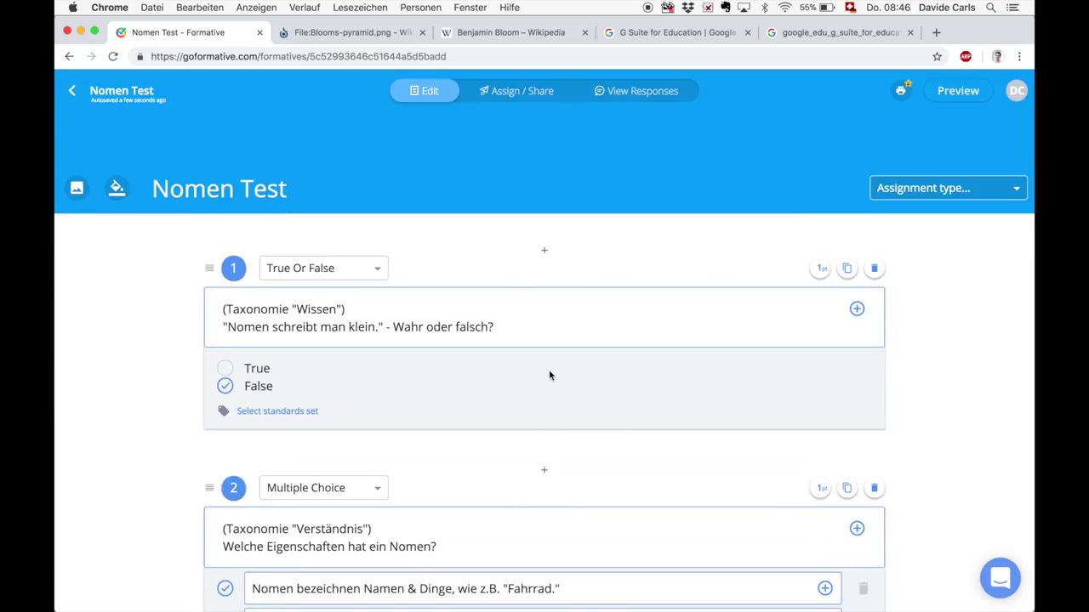
pyautogui.scroll(-3, 549, 375)
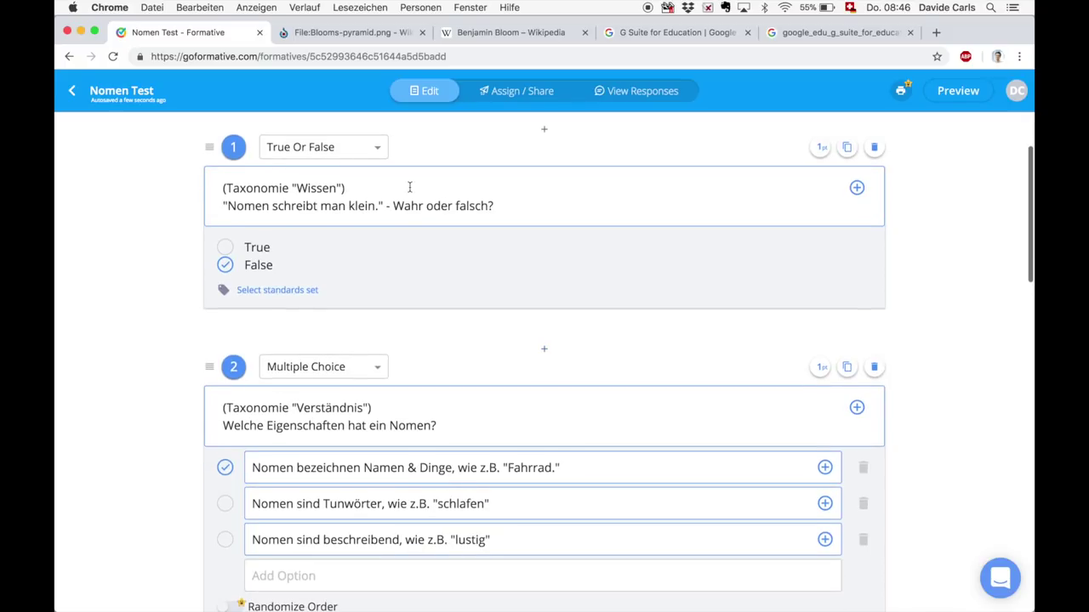
pyautogui.click(343, 34)
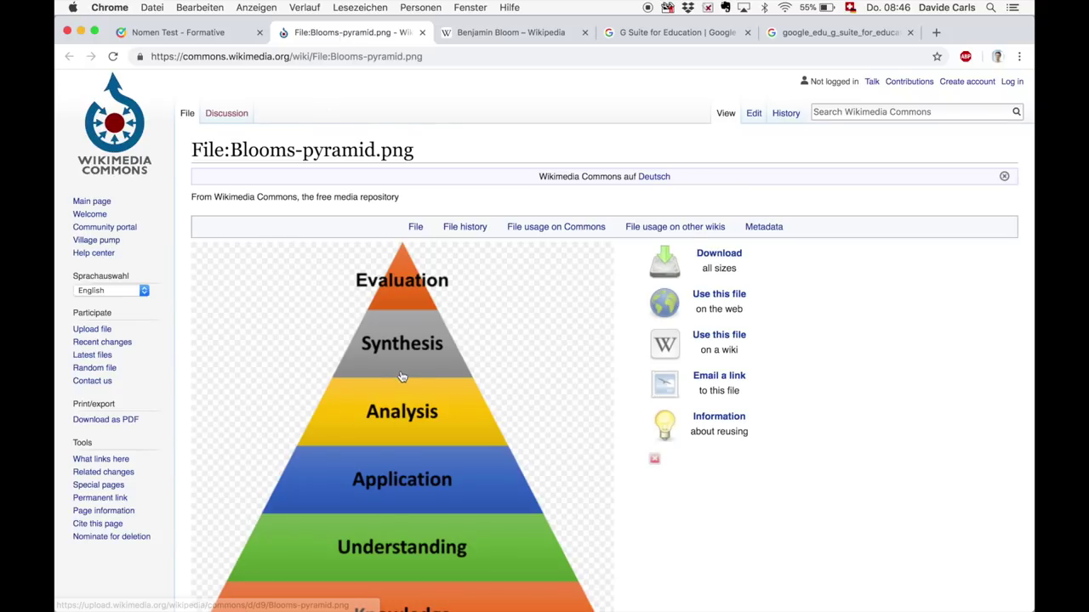
pyautogui.scroll(-1, 401, 377)
pyautogui.scroll(-3, 402, 377)
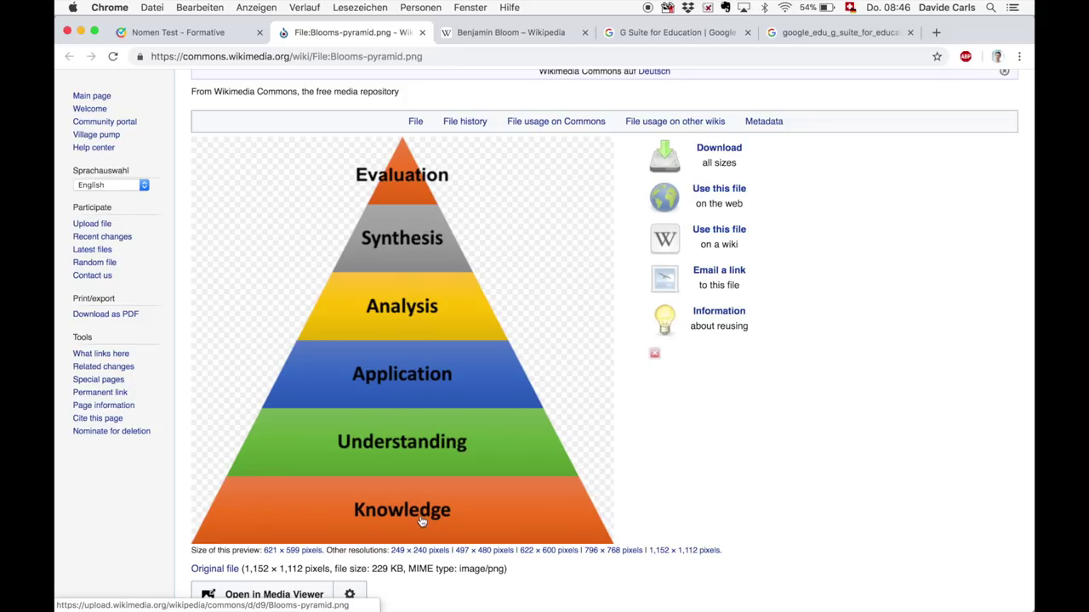
pyautogui.click(192, 33)
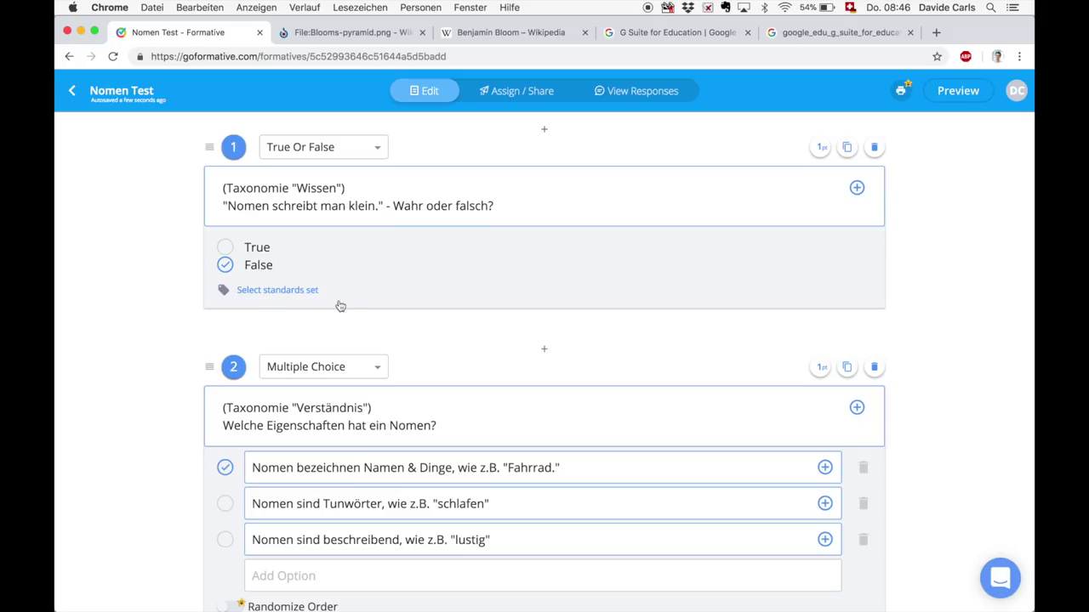
# Step: Mark True as the correct answer of question 1 and change it back to False
pyautogui.click(224, 248)
pyautogui.click(225, 265)
pyautogui.scroll(-3, 294, 333)
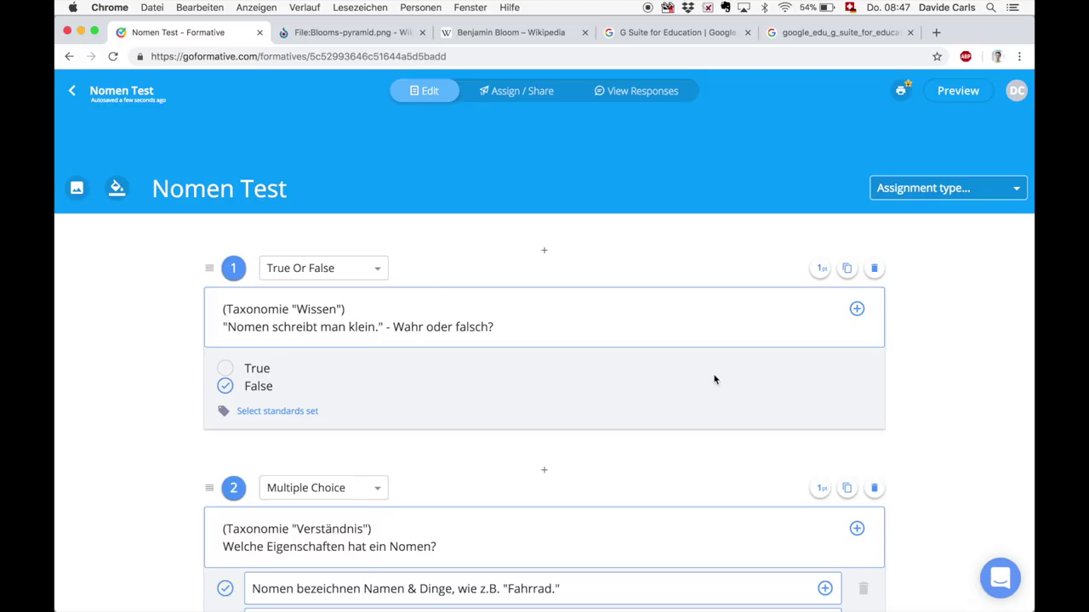
# Step: Preview the test in tablet and phone layouts, trying the True and False answers of question 1, and close the preview
pyautogui.click(952, 93)
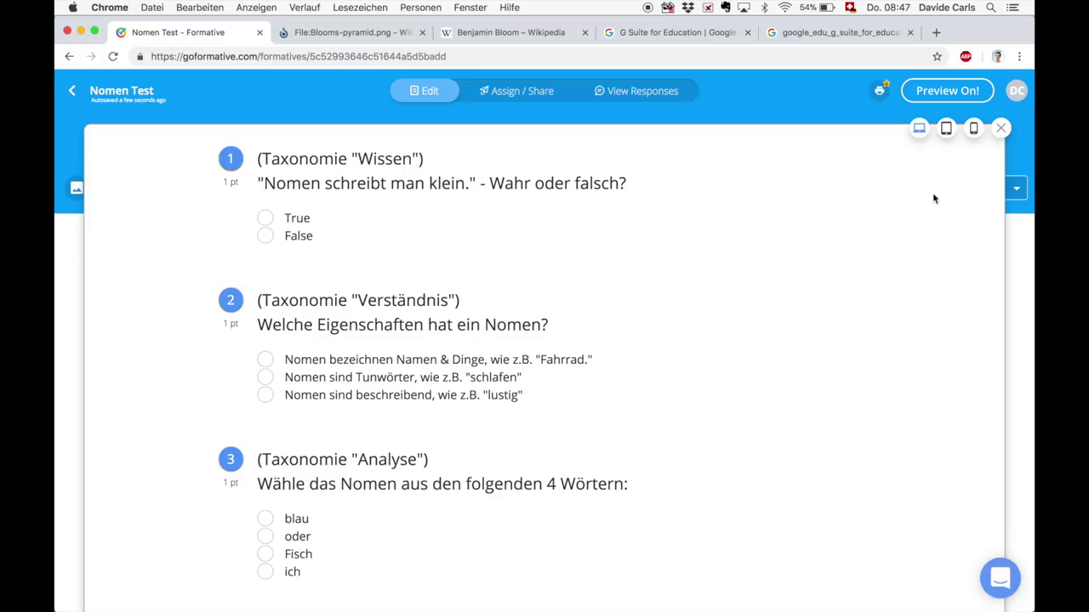
pyautogui.click(947, 130)
pyautogui.click(975, 129)
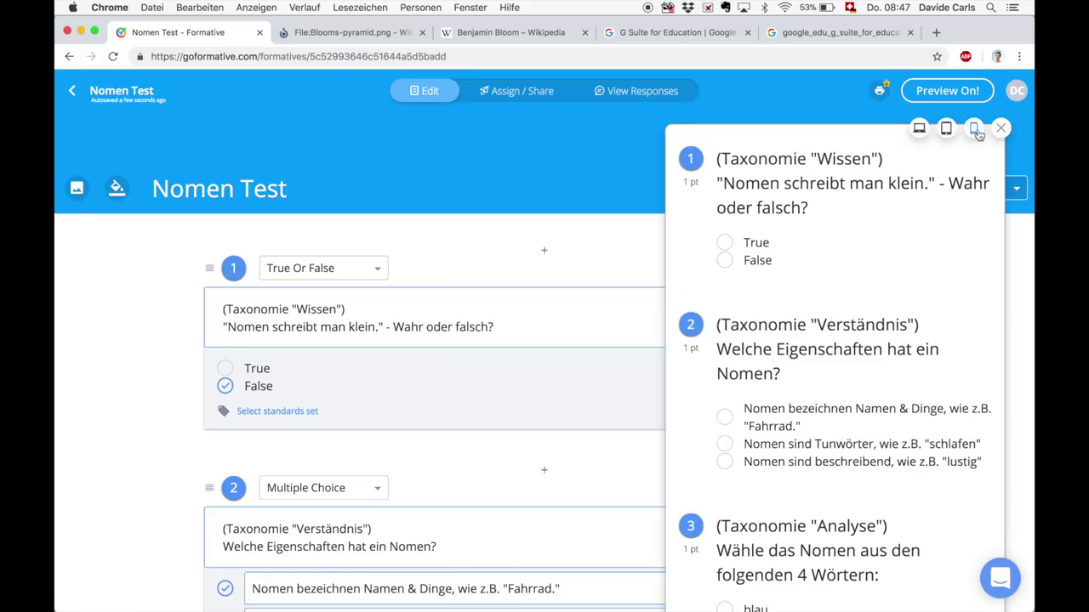
pyautogui.click(947, 129)
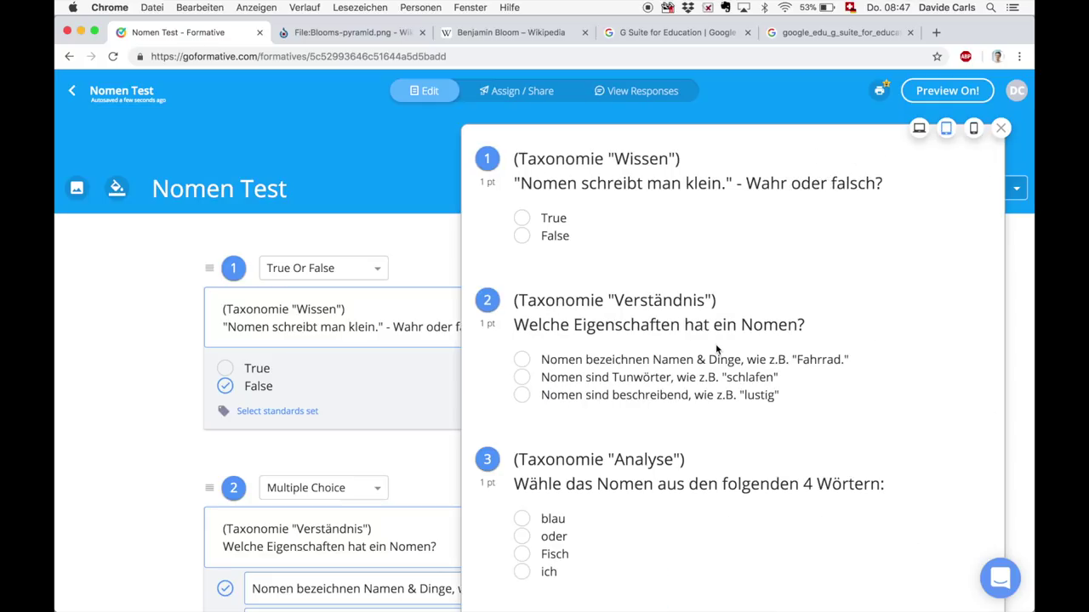
pyautogui.click(521, 218)
pyautogui.click(522, 236)
pyautogui.click(523, 221)
pyautogui.click(1001, 129)
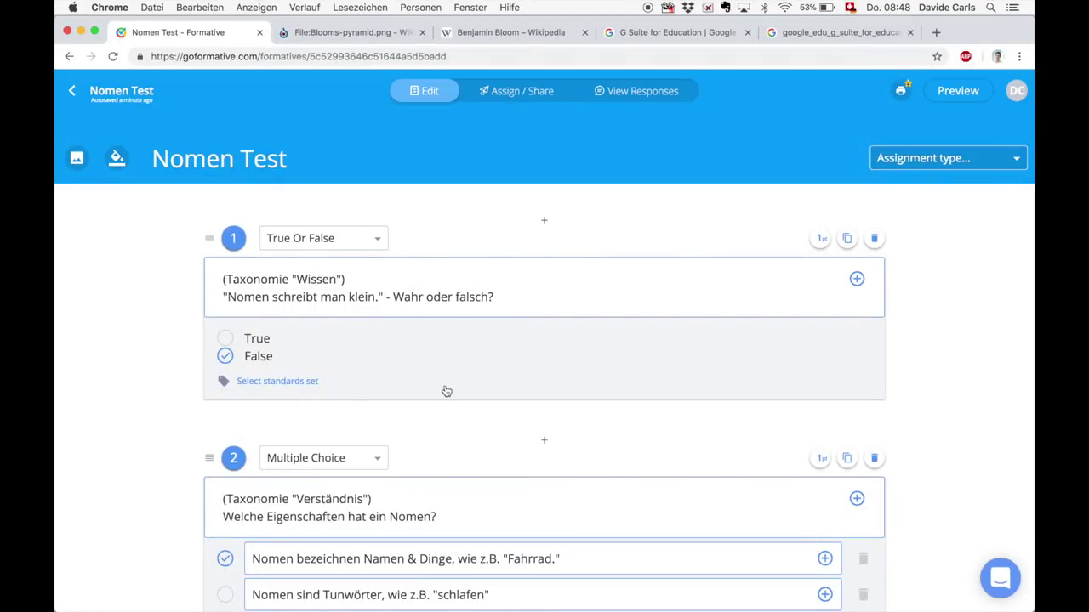
# Step: Change the taxonomy level in the text of question 3 to "Anwendung"
pyautogui.scroll(-2, 445, 390)
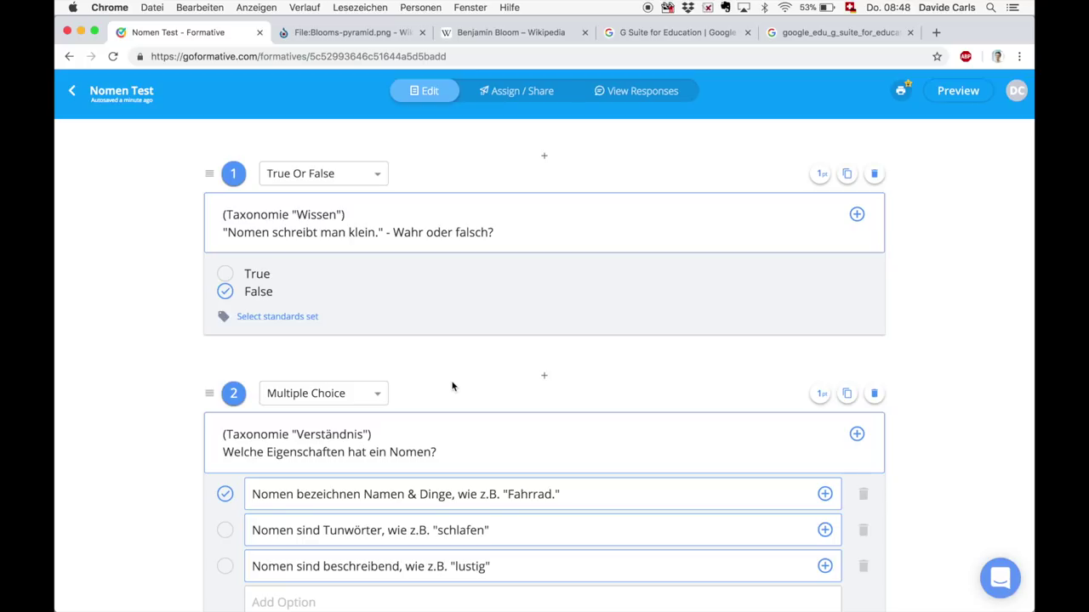
pyautogui.scroll(-6, 437, 374)
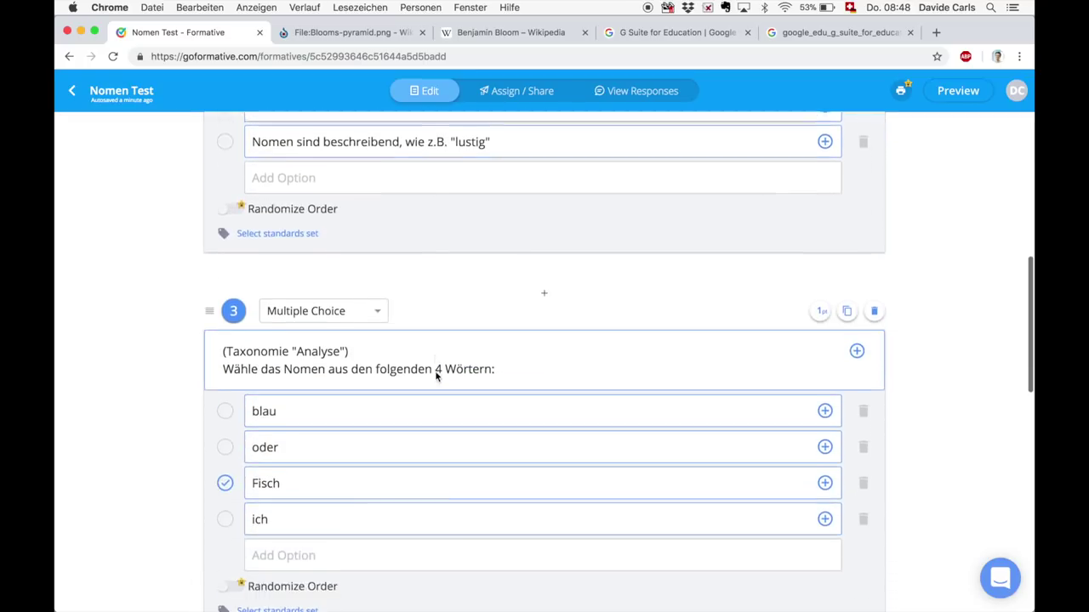
pyautogui.scroll(-1, 435, 371)
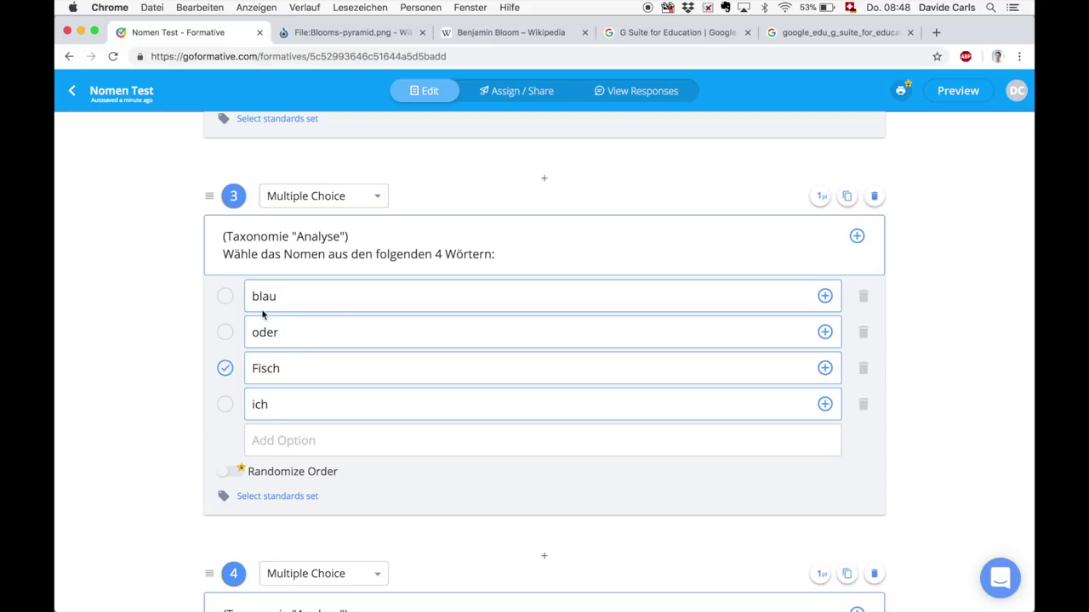
pyautogui.scroll(-9, 340, 418)
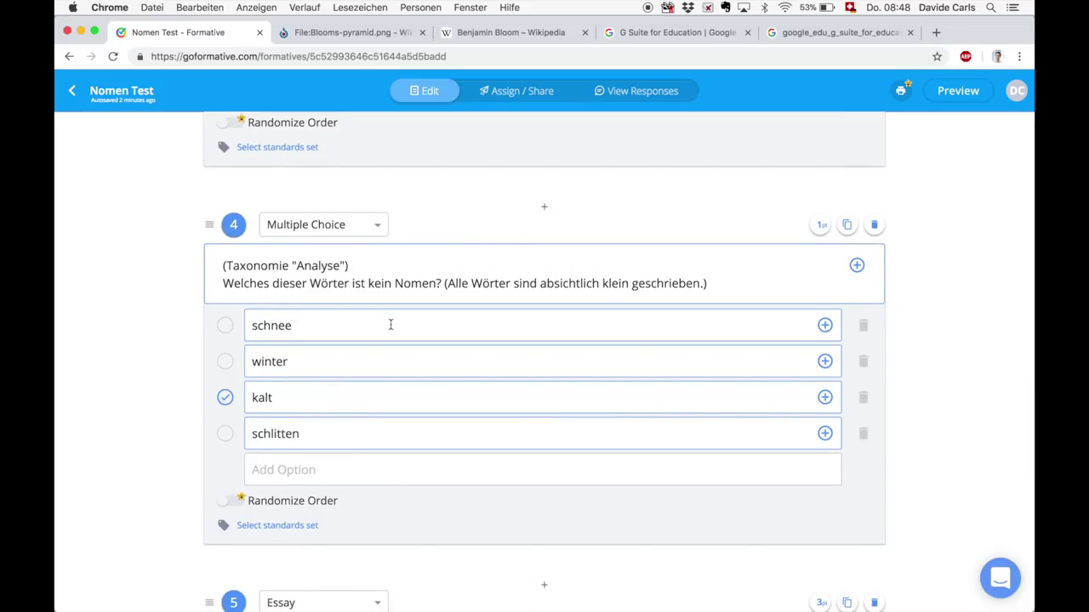
pyautogui.scroll(-2, 390, 324)
pyautogui.scroll(5, 389, 328)
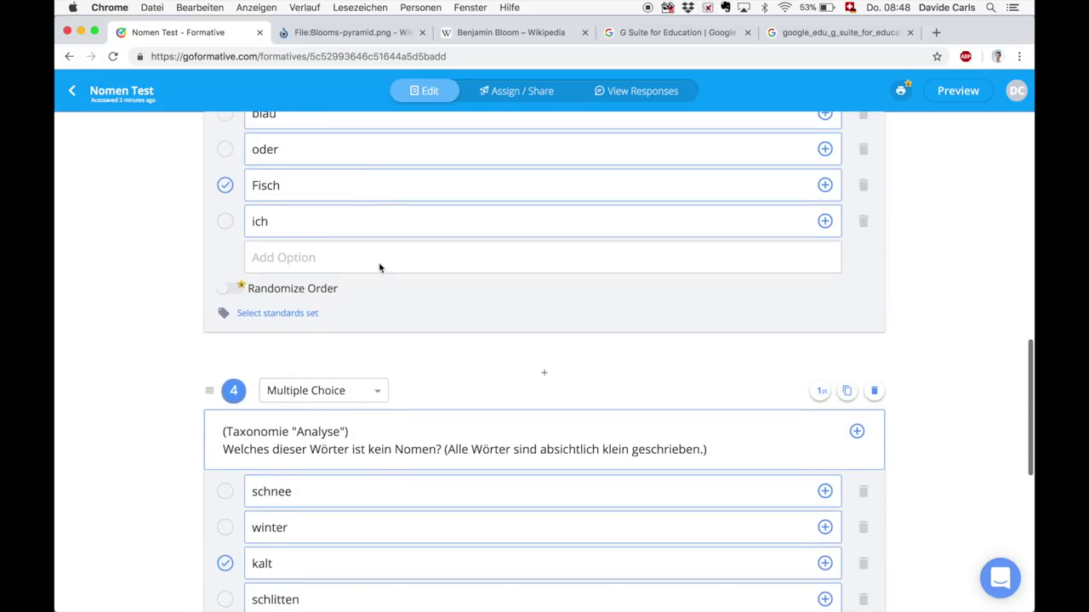
pyautogui.scroll(2, 378, 268)
pyautogui.doubleClick(317, 154)
pyautogui.write('Anwendung')
# Step: Review question 4 and the question types available for essay question 5, keeping the Essay type
pyautogui.scroll(-3, 411, 387)
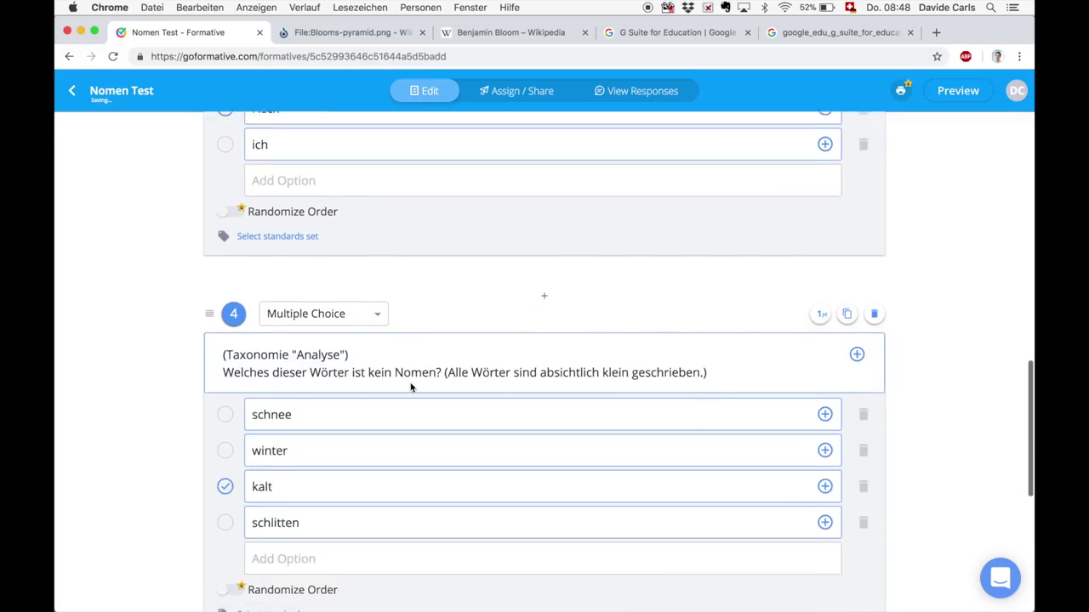
pyautogui.scroll(-2, 410, 387)
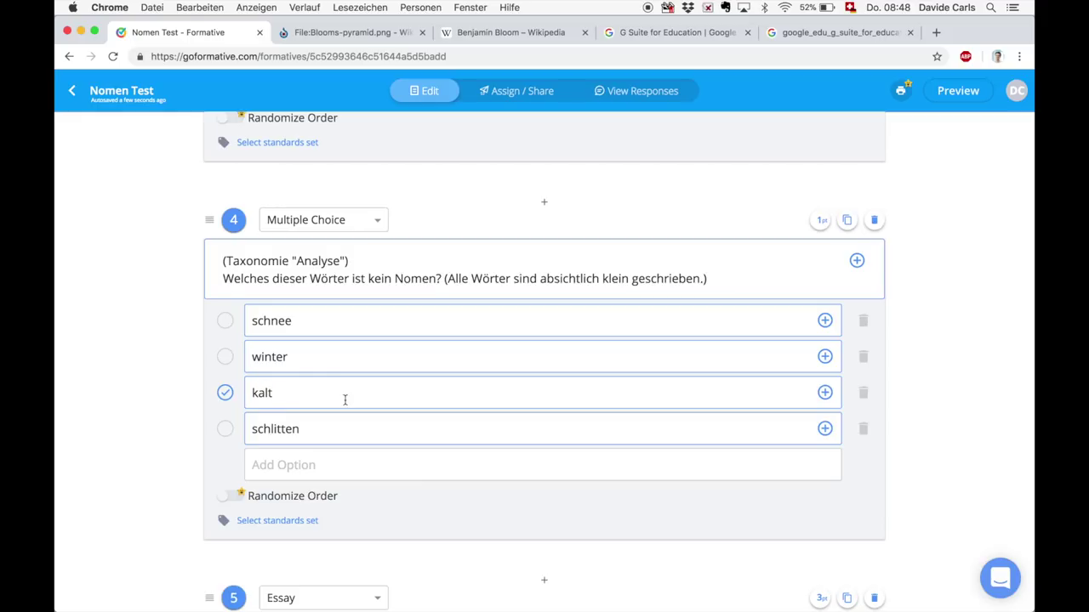
pyautogui.scroll(-3, 344, 400)
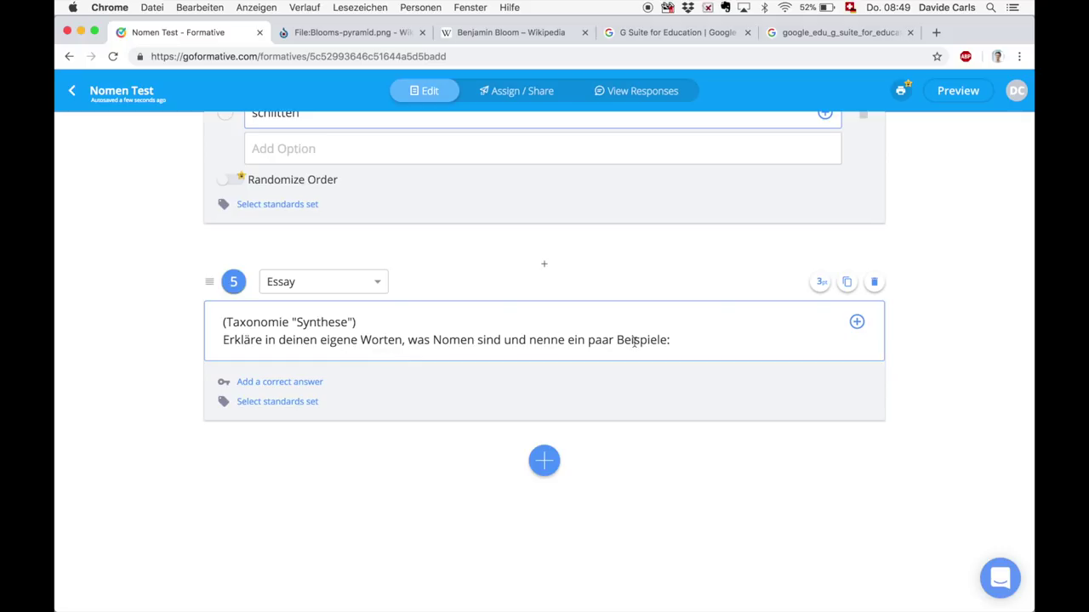
pyautogui.click(316, 291)
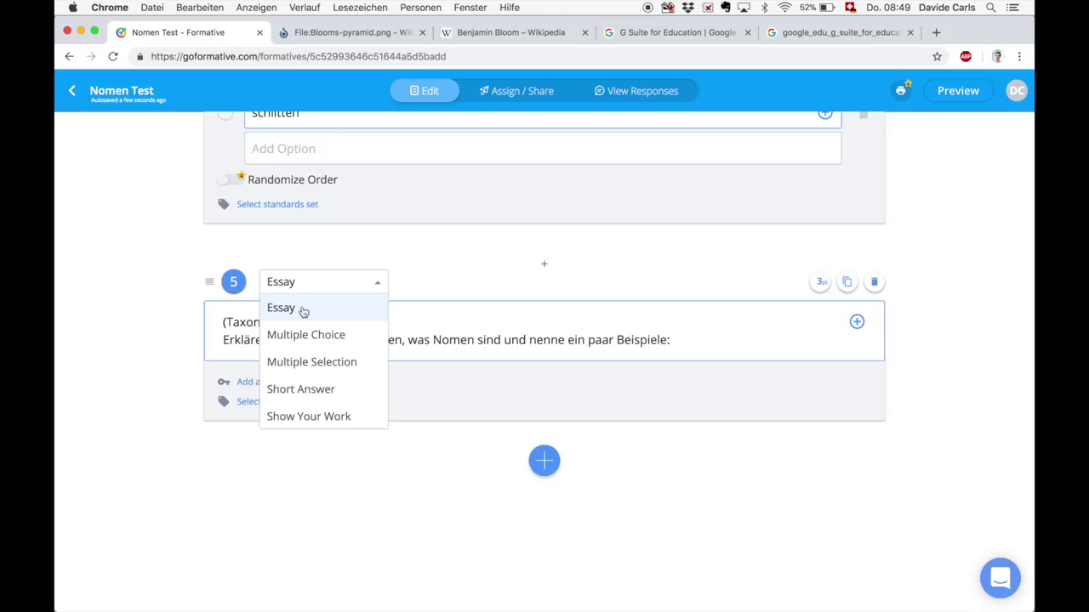
pyautogui.click(484, 336)
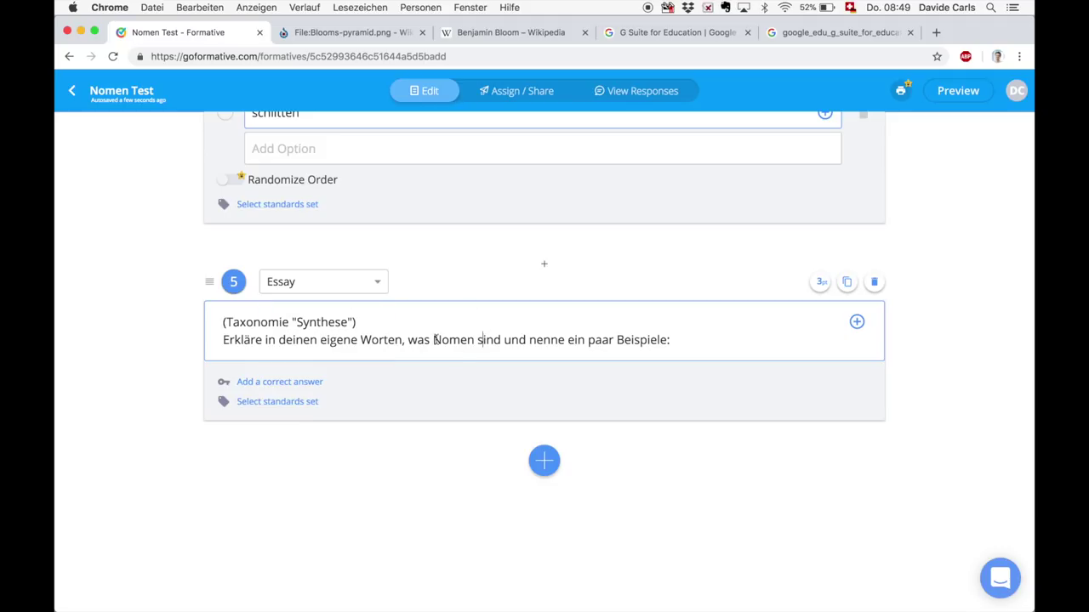
# Step: Answer essay question 5 in the preview with "Nomen est Omen." and close the preview
pyautogui.click(947, 93)
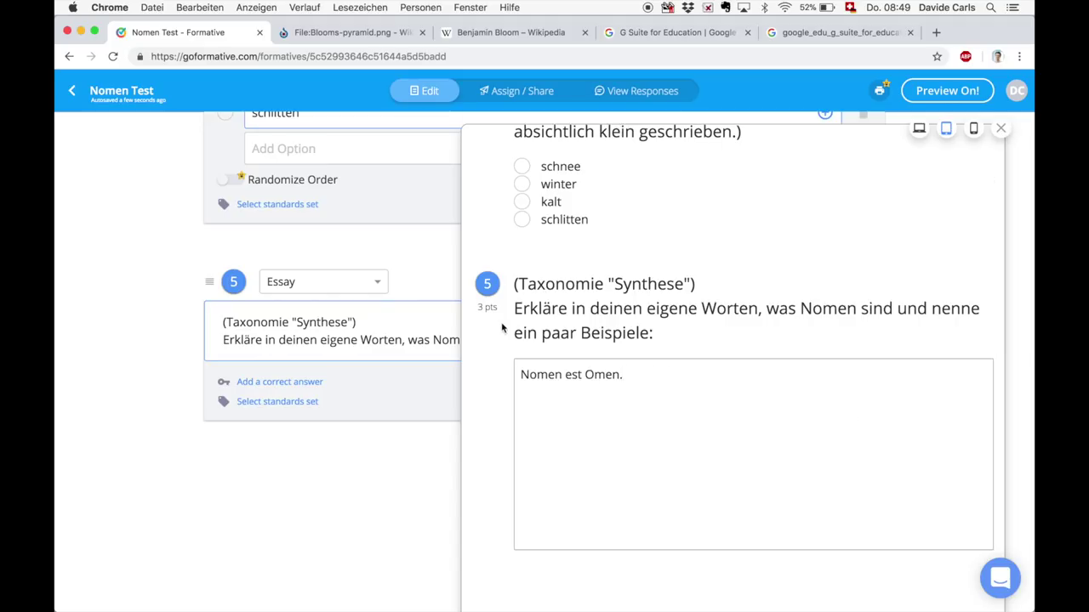
pyautogui.click(997, 133)
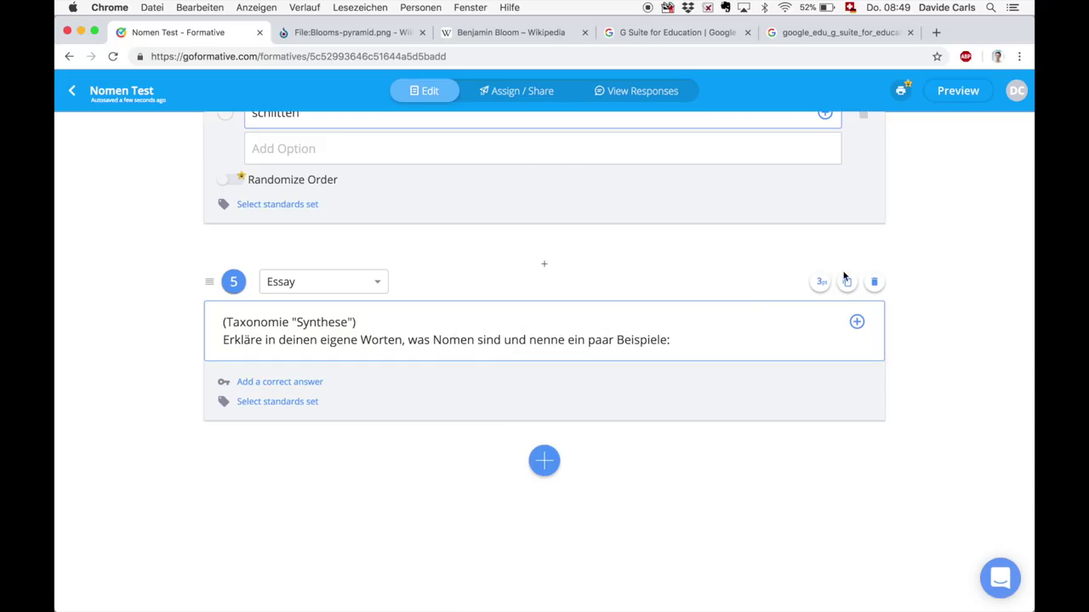
pyautogui.scroll(5, 820, 282)
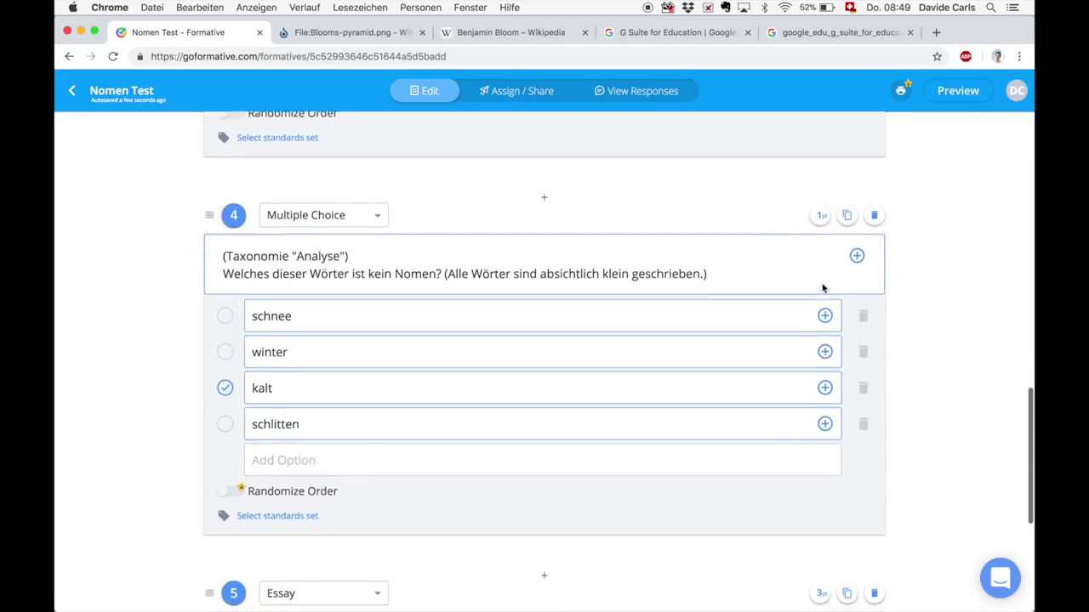
pyautogui.scroll(-5, 812, 293)
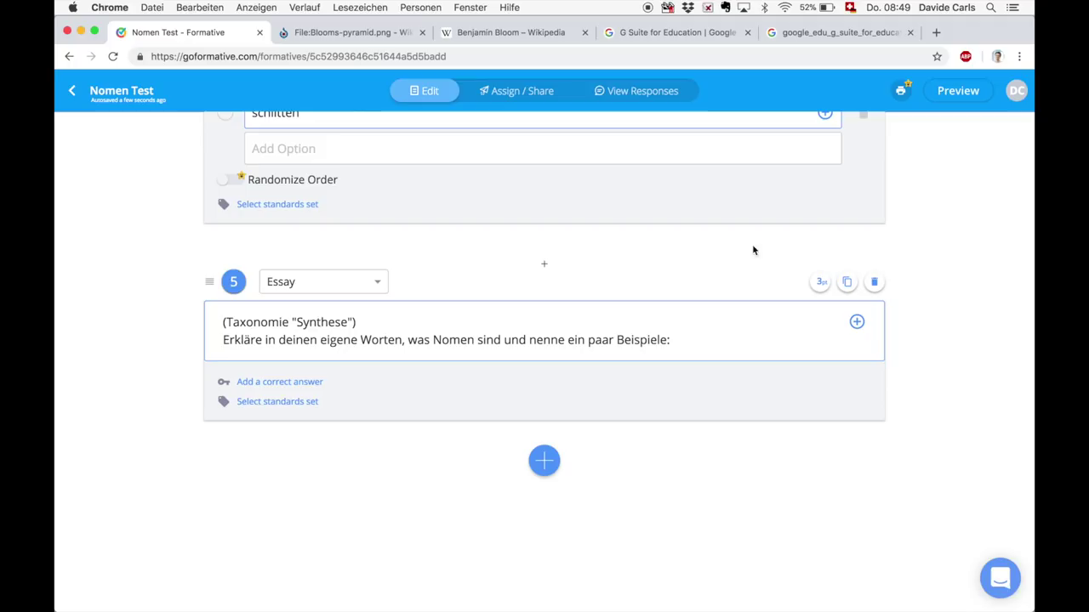
# Step: Open the test's responses and look through them for questions 1, 2, 4 and 5
pyautogui.click(613, 92)
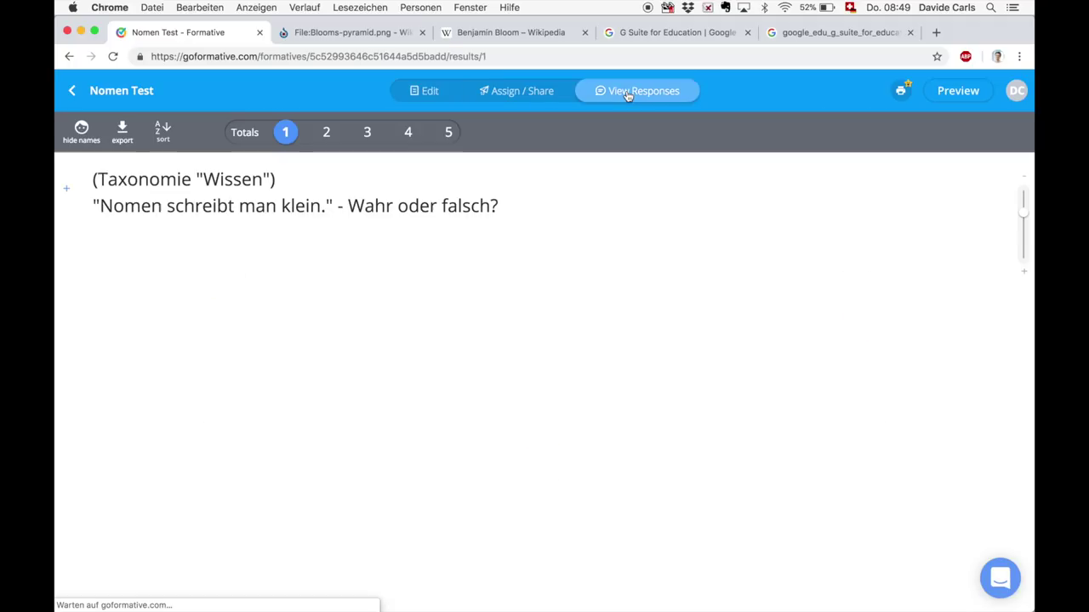
pyautogui.click(326, 132)
pyautogui.click(407, 133)
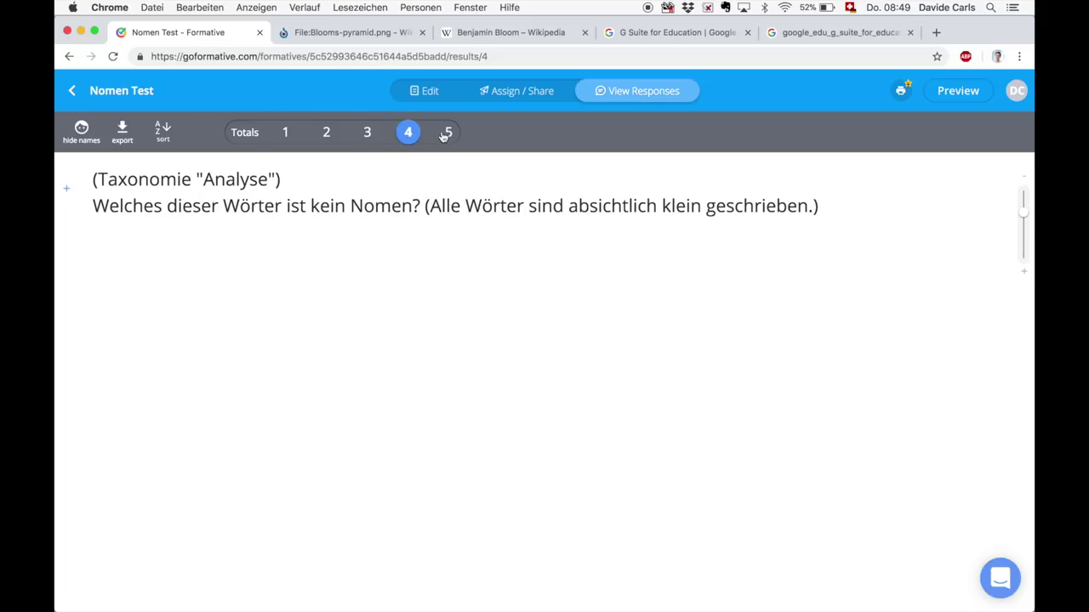
pyautogui.click(447, 133)
# Step: Grade the student's answer to question 5 with 1 of 3 points and send the feedback "Naja."
pyautogui.click(106, 264)
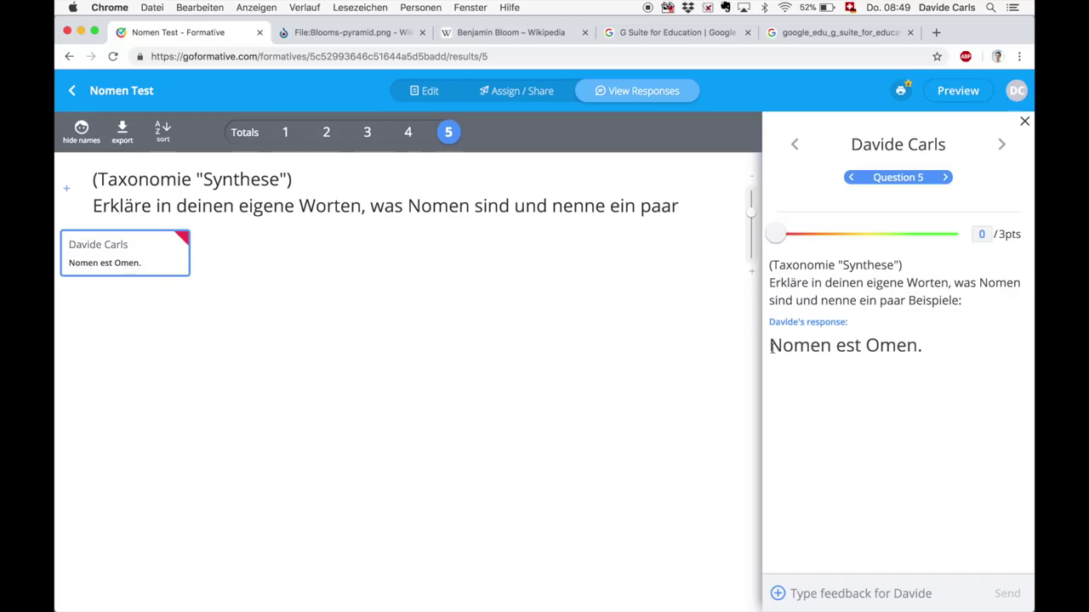
pyautogui.click(856, 594)
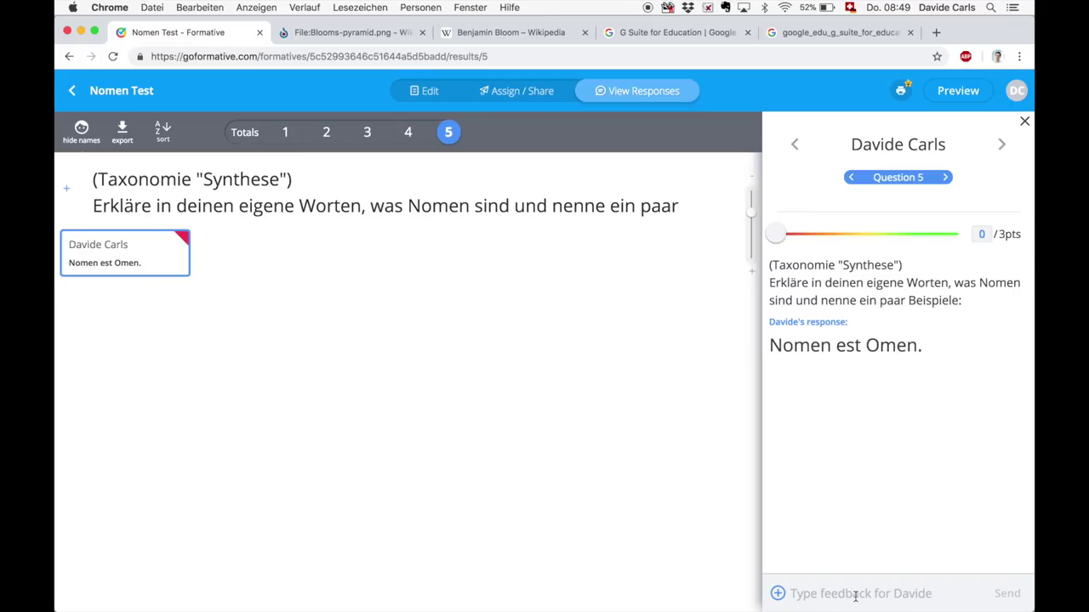
pyautogui.write('Naja.')
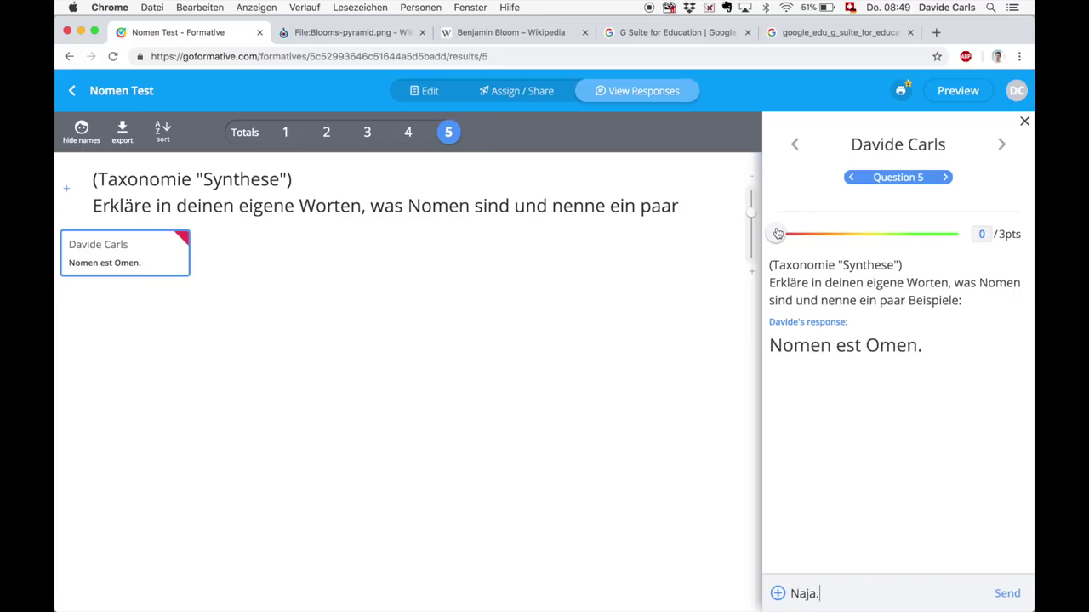
pyautogui.click(836, 234)
pyautogui.click(1025, 123)
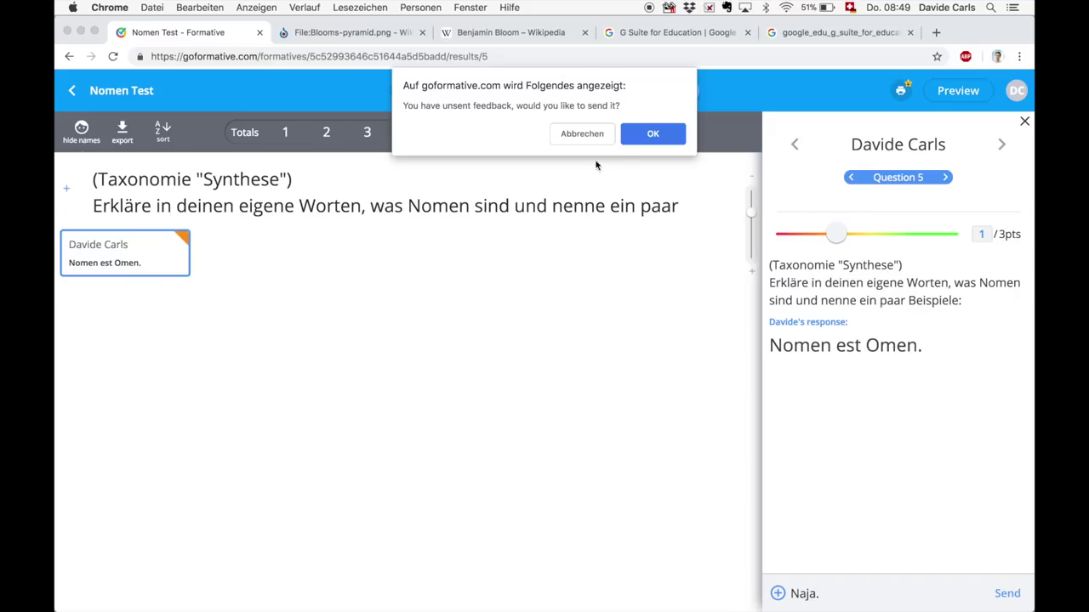
pyautogui.click(638, 136)
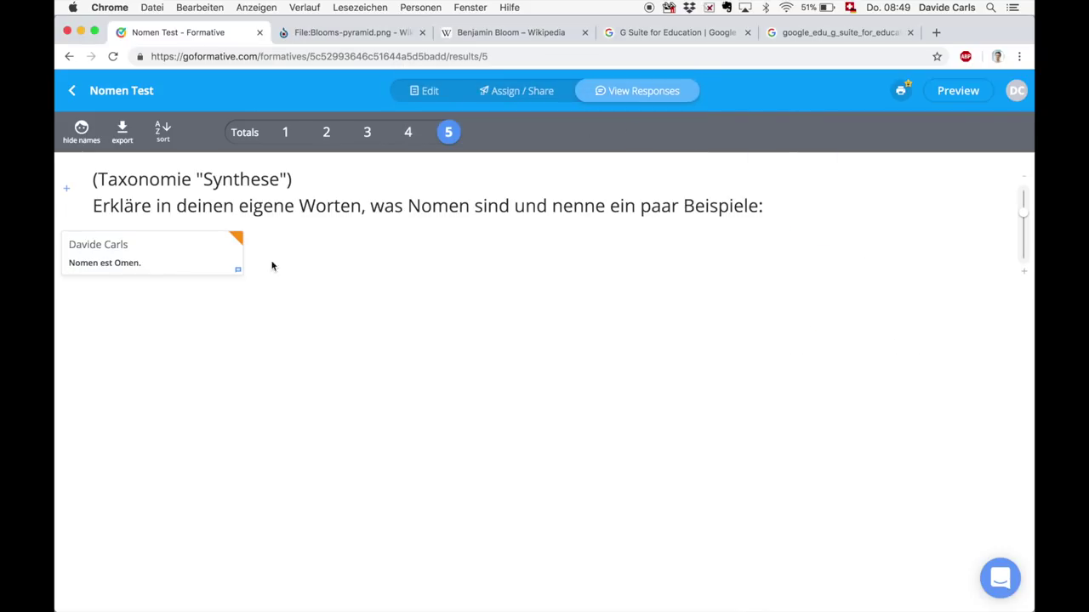
# Step: Reopen the Nomen Test from its folder, look over its questions and return to the folder
pyautogui.click(75, 94)
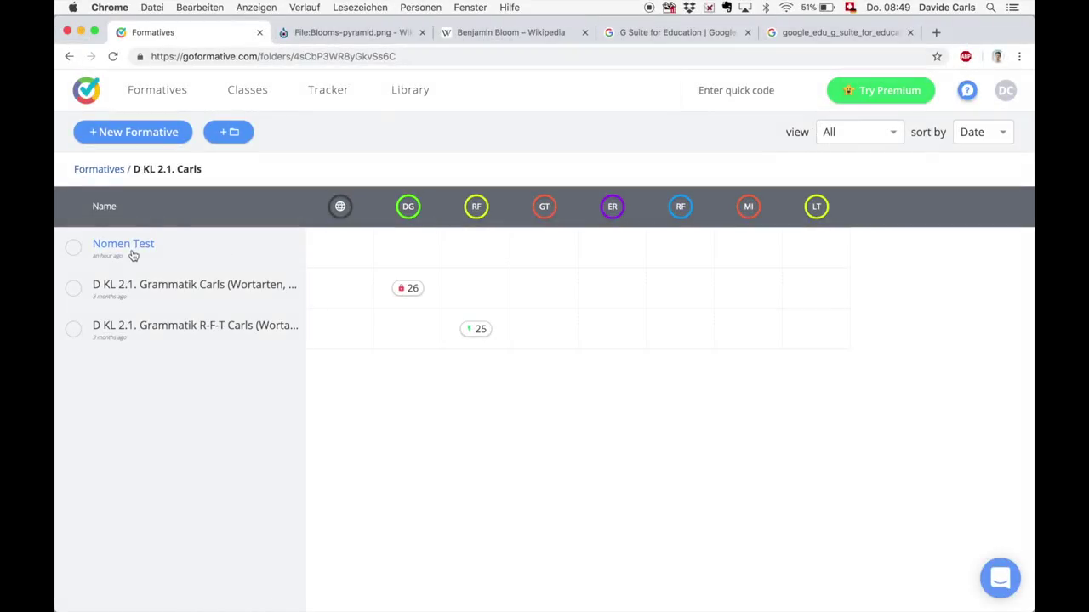
pyautogui.click(132, 249)
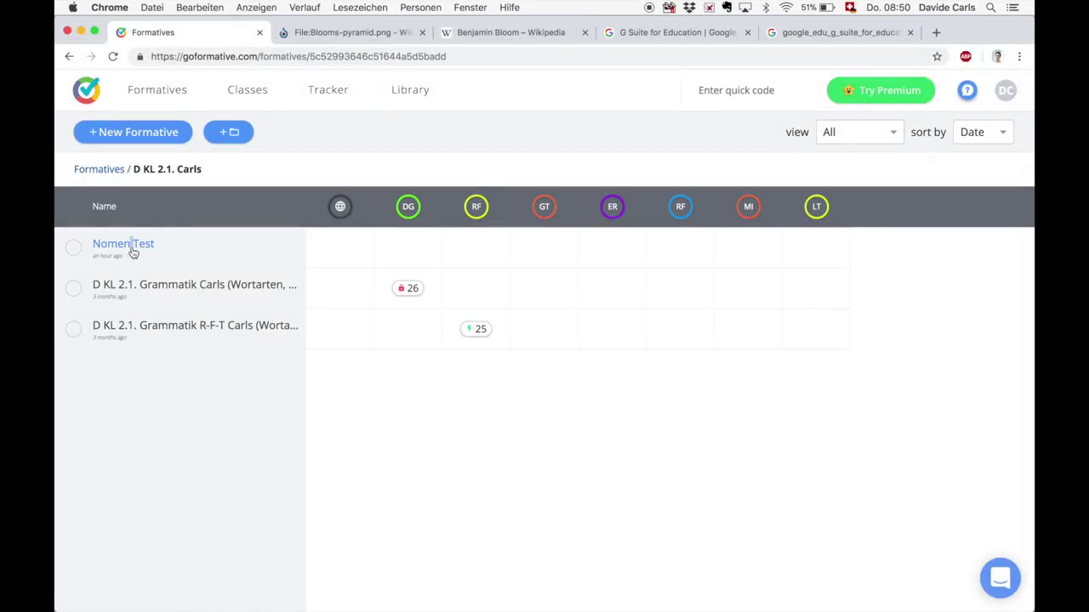
pyautogui.scroll(-8, 547, 339)
pyautogui.scroll(8, 373, 233)
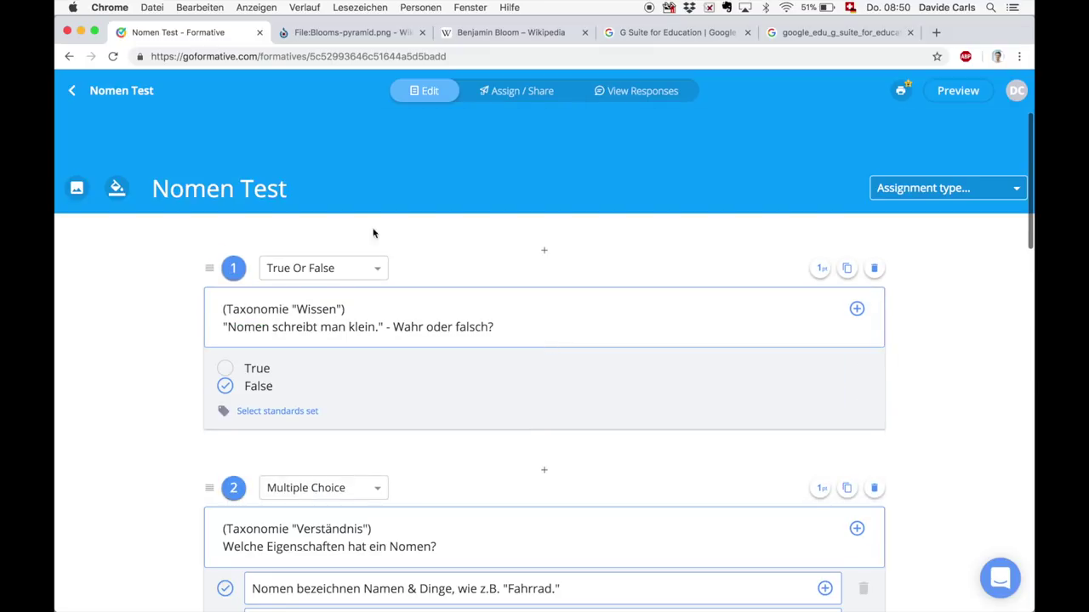
pyautogui.click(72, 90)
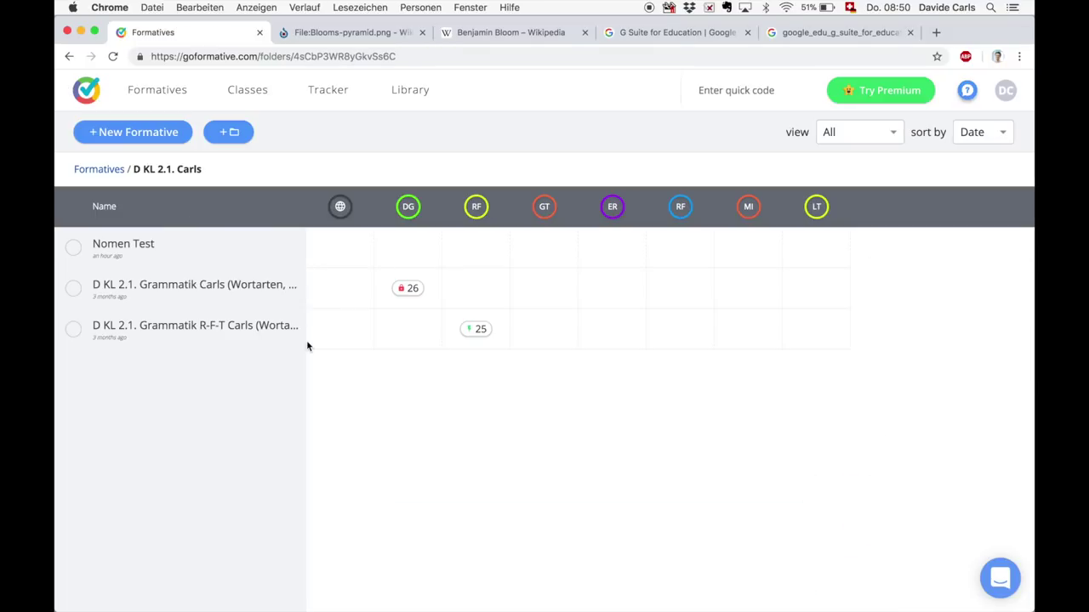
# Step: Open the D KL 2.1. Grammatik test (not the R-F-T version) and add a blank correct answer to short-answer question 26
pyautogui.click(179, 290)
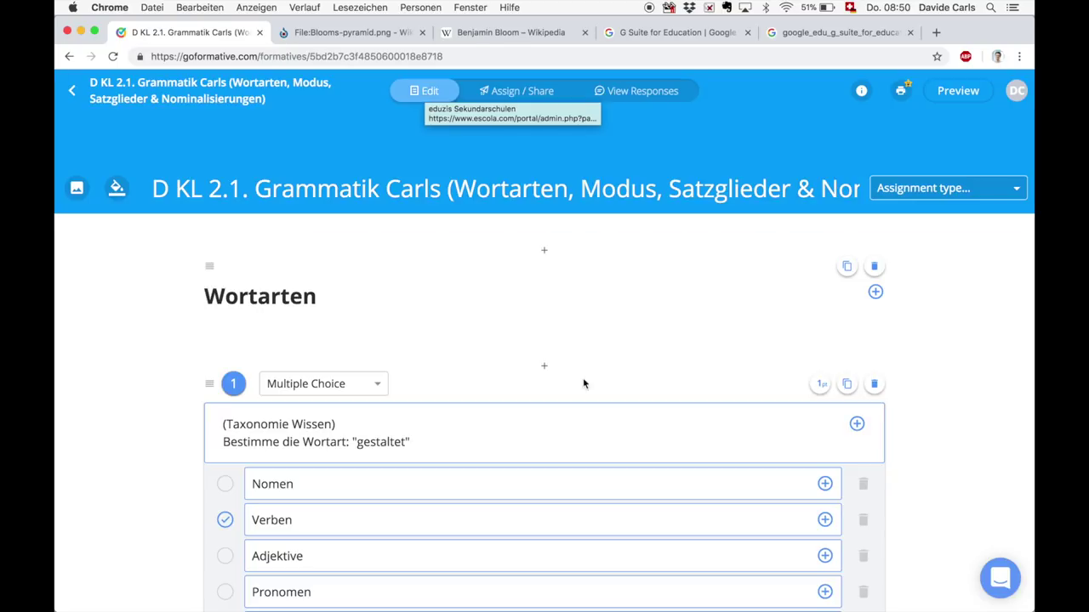
pyautogui.scroll(-20, 559, 387)
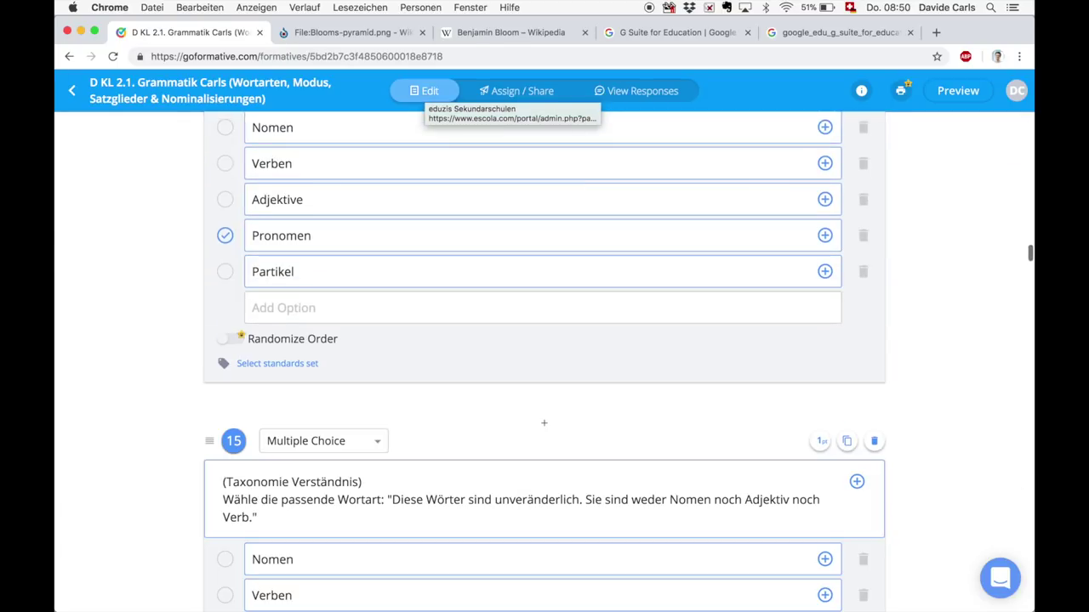
pyautogui.scroll(-10, 695, 352)
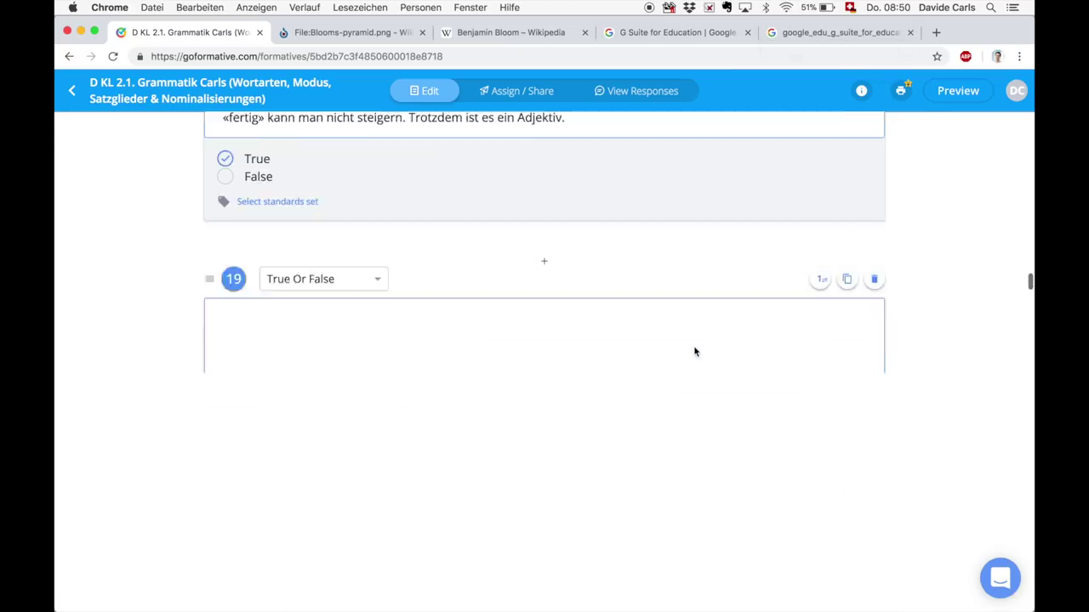
pyautogui.scroll(-20, 695, 352)
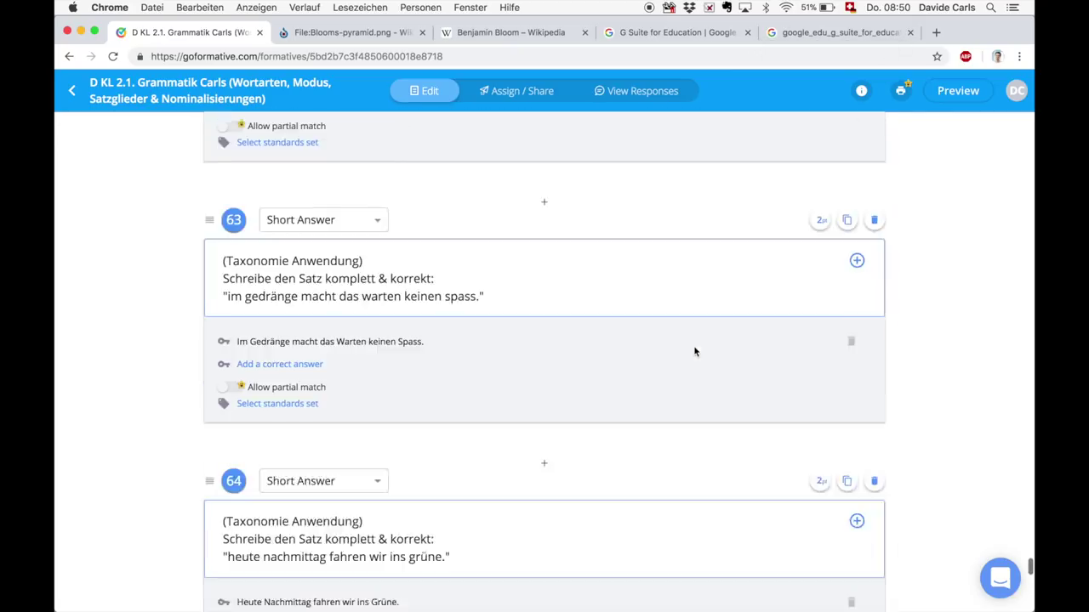
pyautogui.scroll(20, 694, 347)
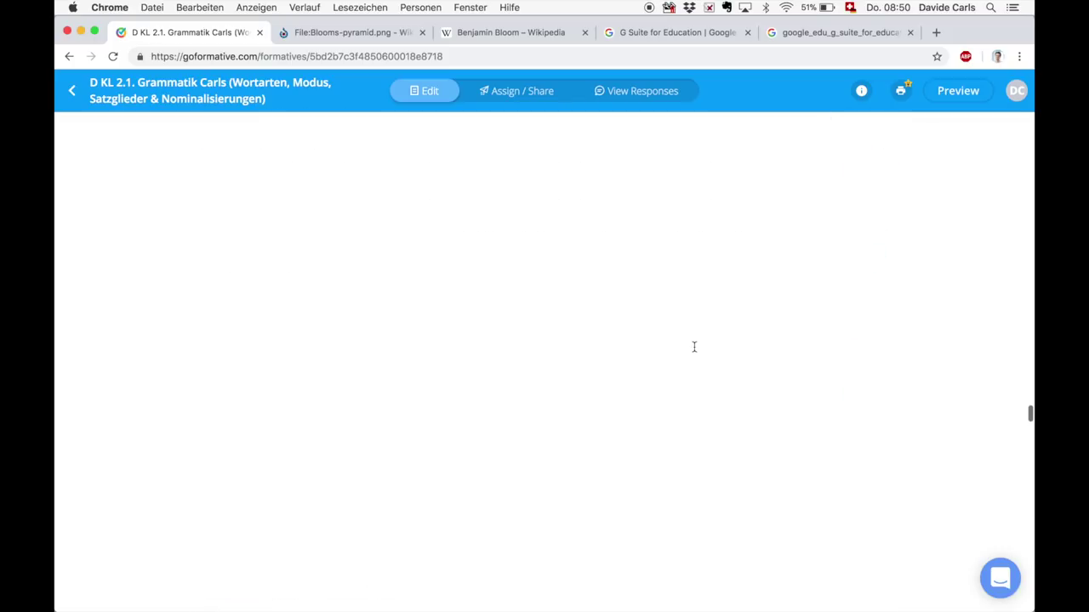
pyautogui.scroll(20, 695, 352)
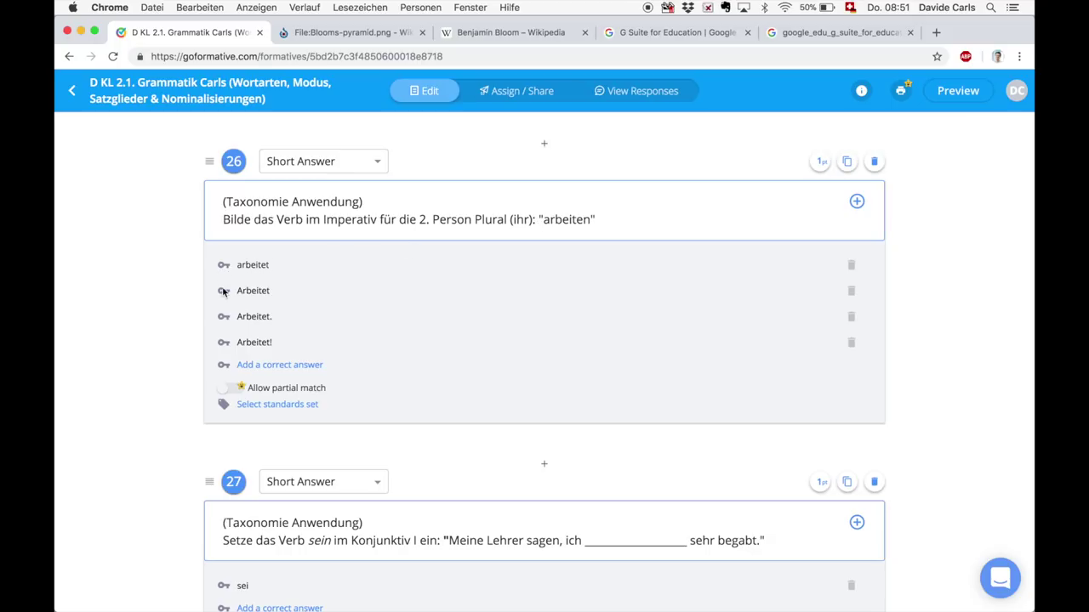
pyautogui.click(261, 365)
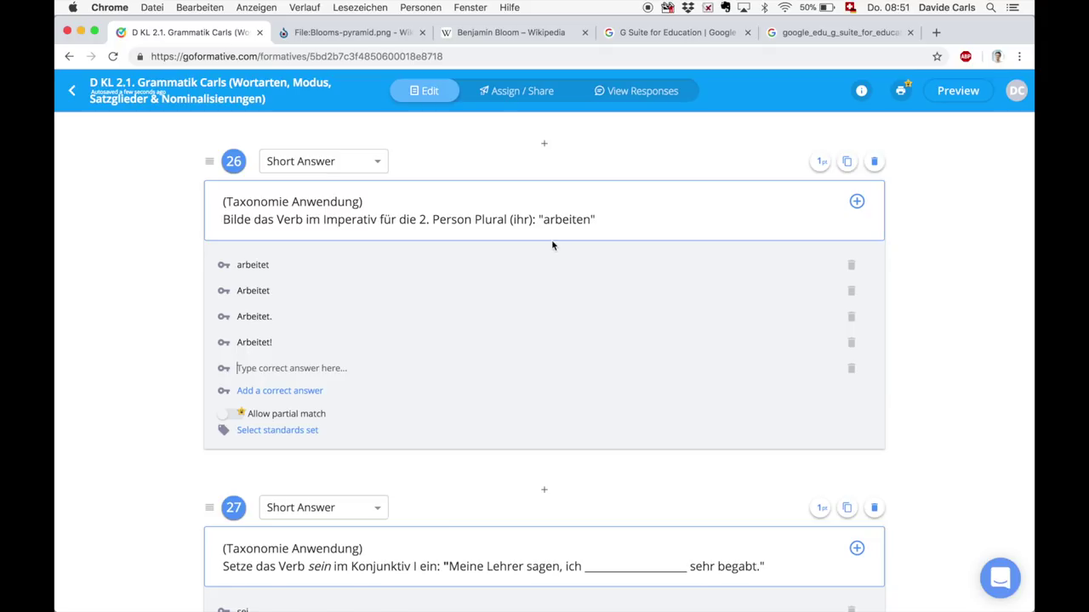
pyautogui.scroll(20, 551, 239)
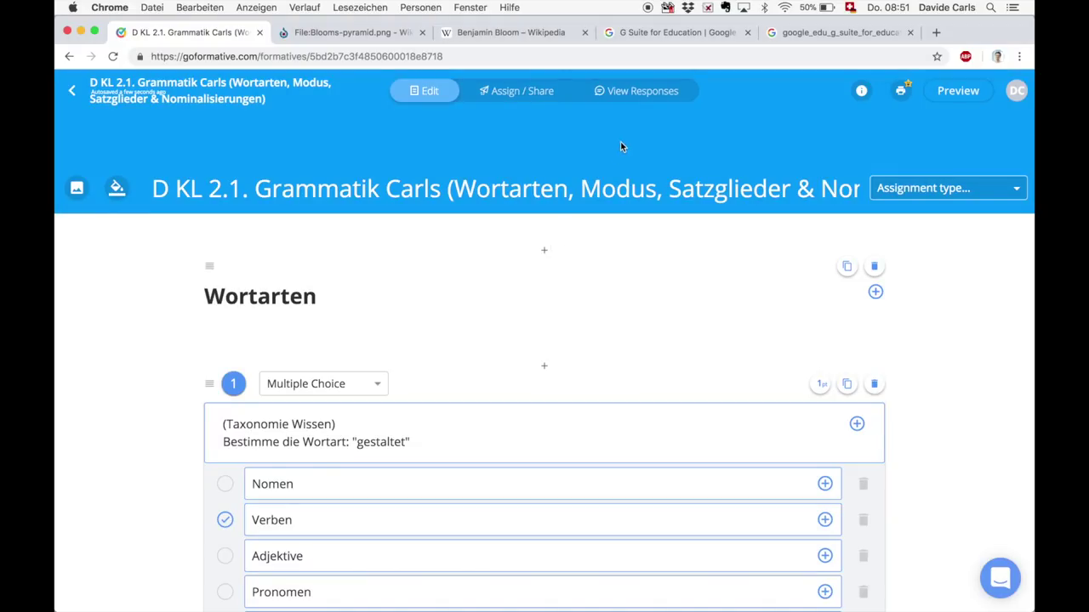
# Step: Review the response totals of the grammar test and check the options for exporting the results without exporting them
pyautogui.click(638, 90)
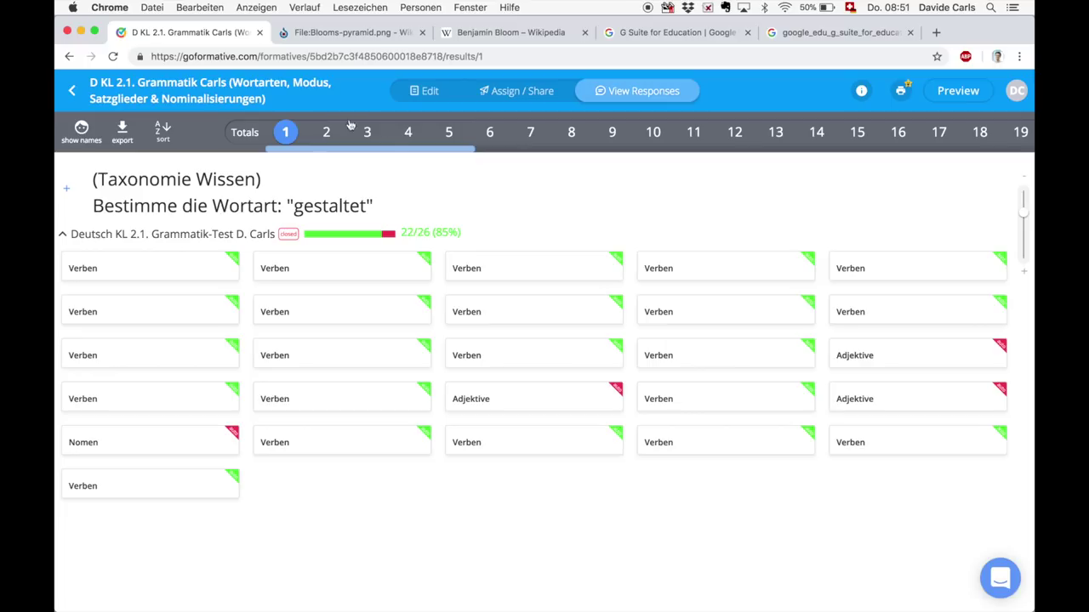
pyautogui.click(246, 134)
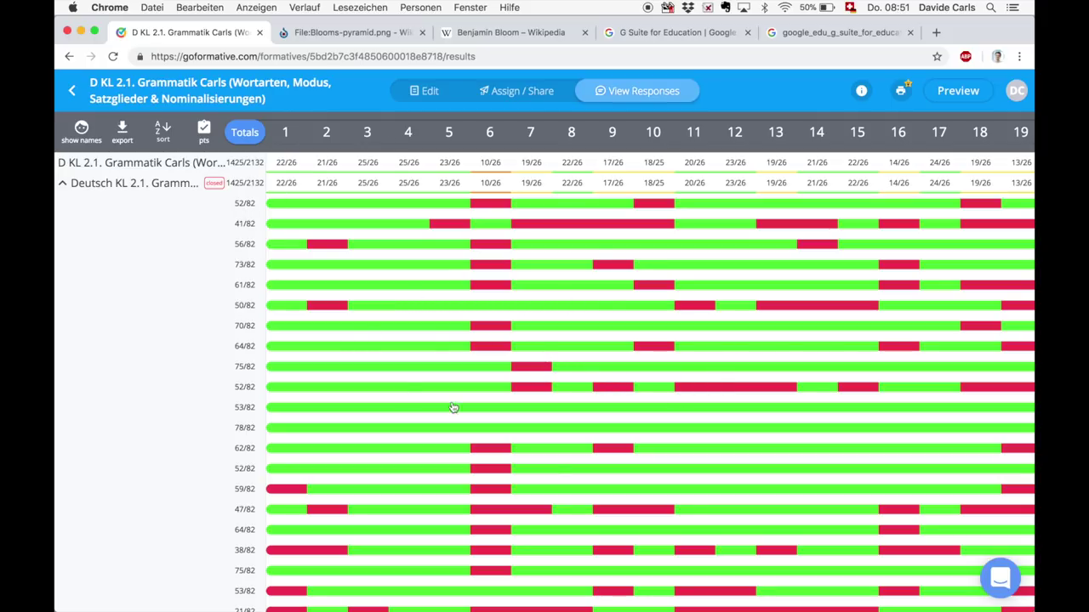
pyautogui.hscroll(10, 639, 410)
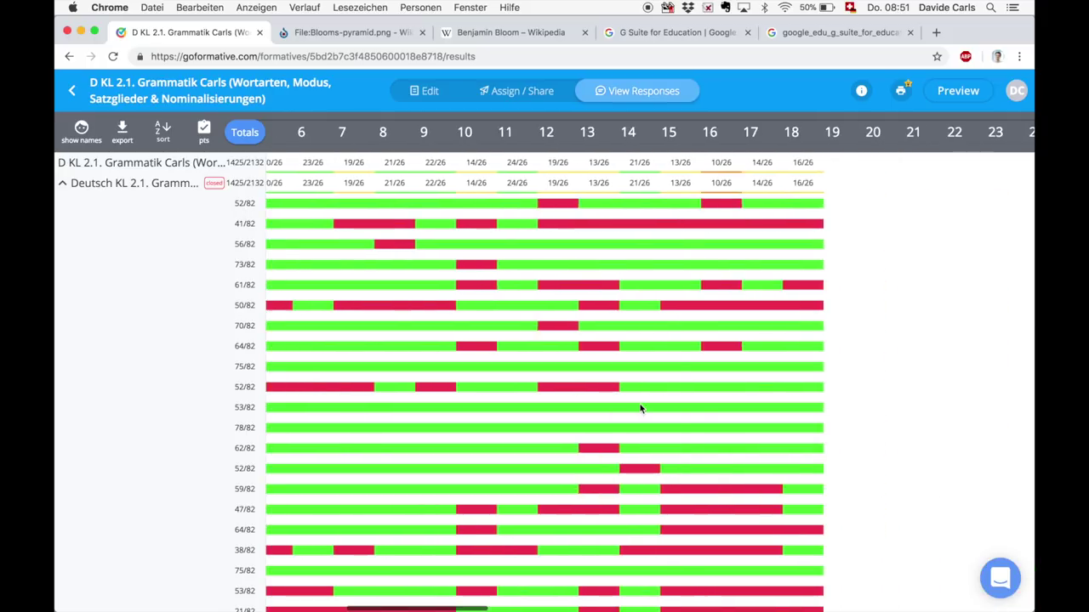
pyautogui.hscroll(-10, 641, 410)
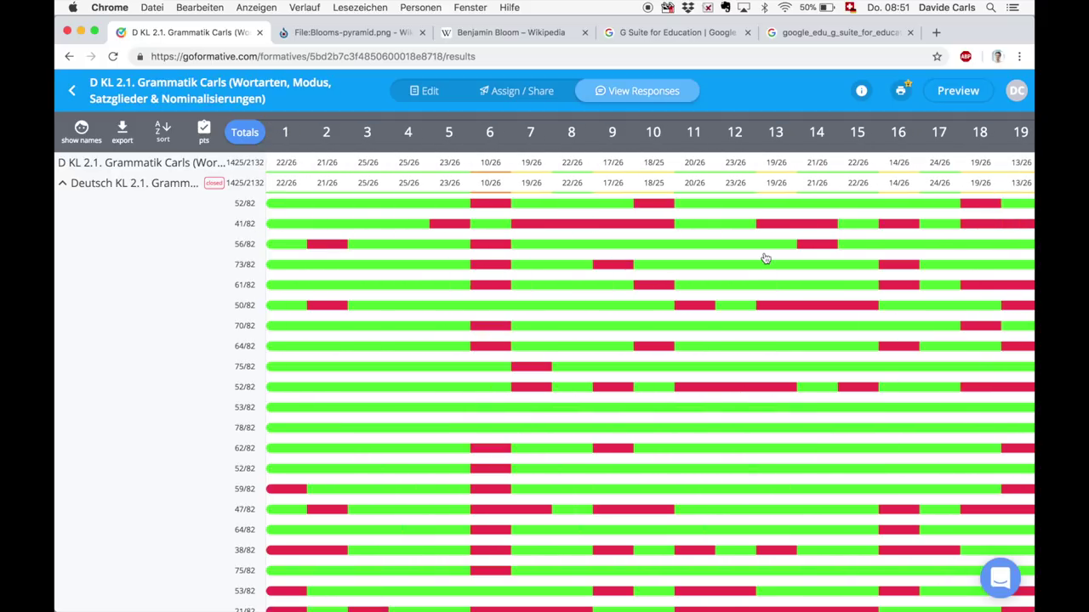
pyautogui.click(121, 130)
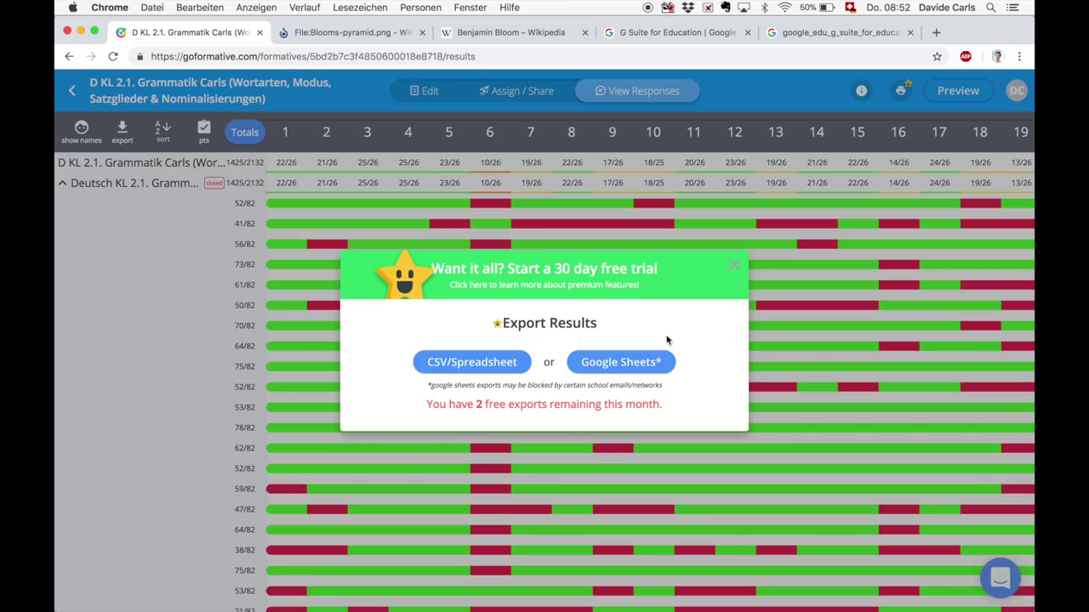
pyautogui.click(734, 271)
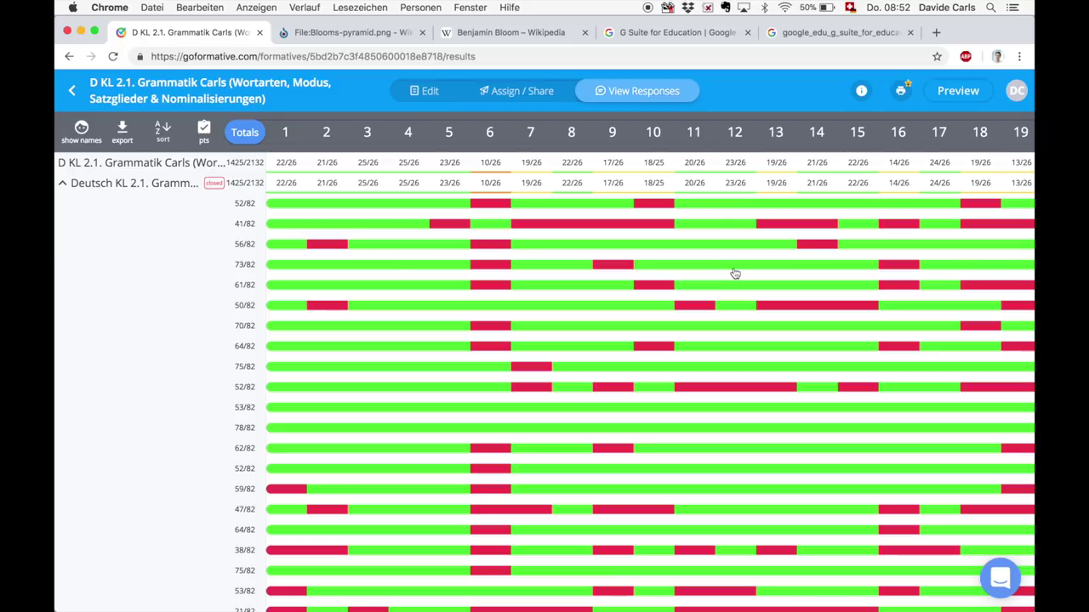
# Step: Examine the totals grid of the grammar test across the higher-numbered questions and down through all student rows
pyautogui.hscroll(10, 622, 439)
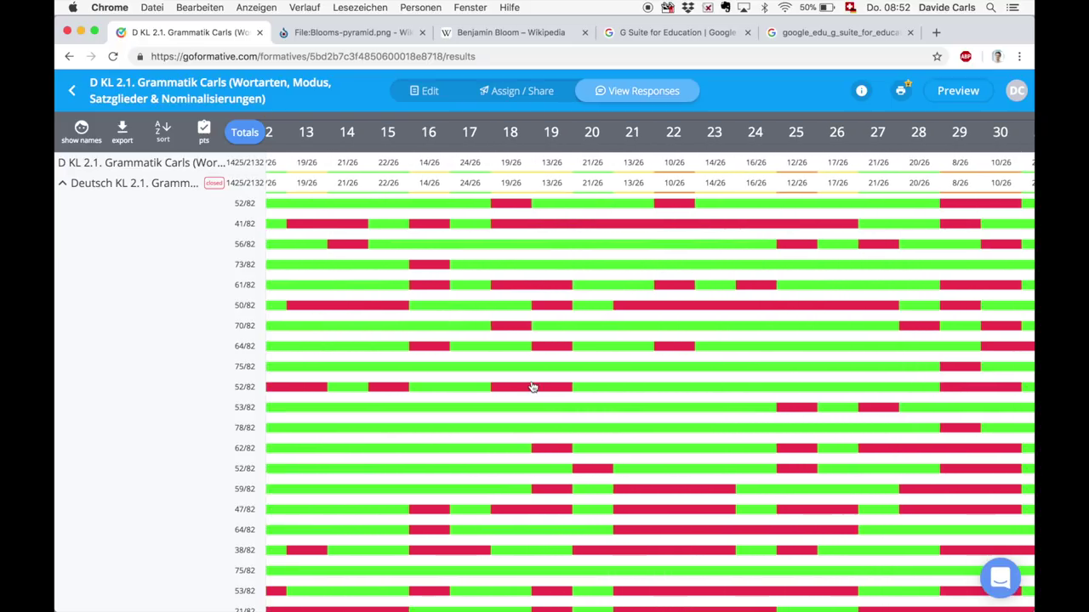
pyautogui.hscroll(3, 532, 384)
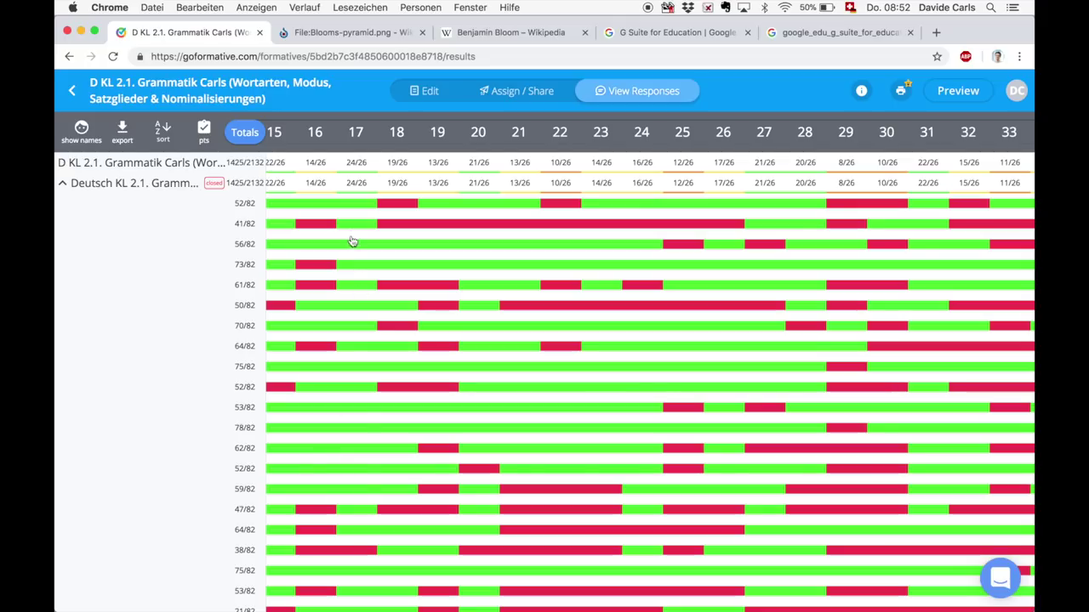
pyautogui.hscroll(10, 627, 357)
pyautogui.hscroll(15, 626, 357)
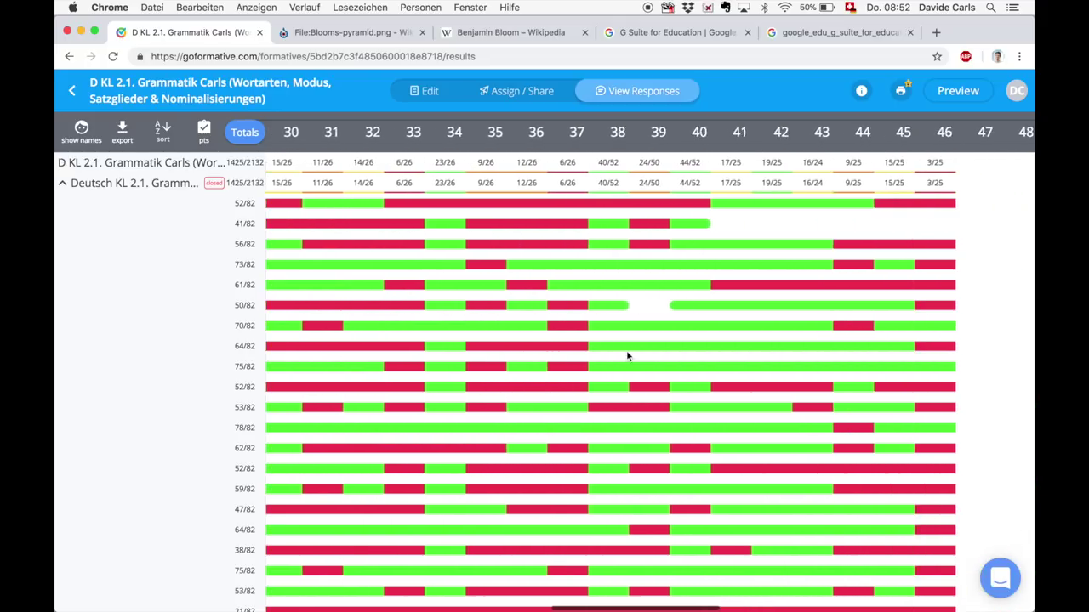
pyautogui.hscroll(-3, 627, 357)
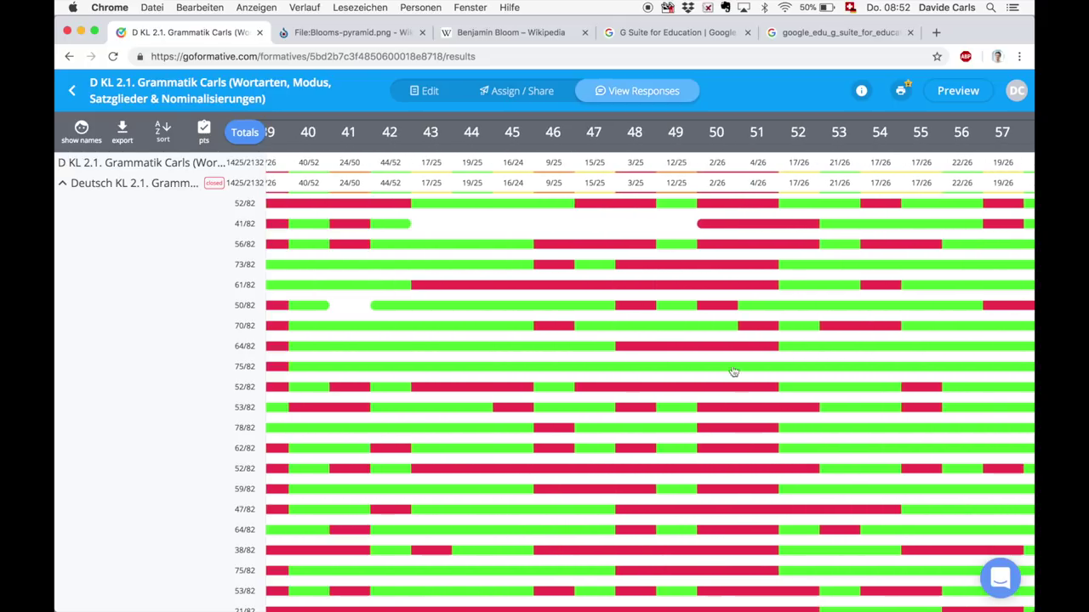
pyautogui.scroll(-2, 720, 469)
pyautogui.scroll(-1, 722, 467)
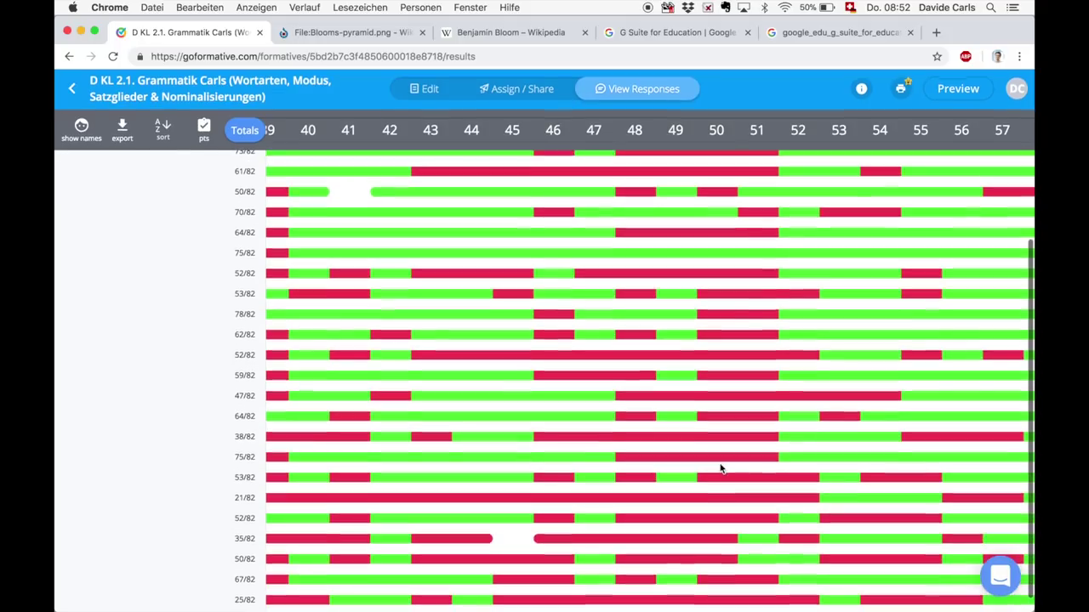
pyautogui.scroll(4, 741, 312)
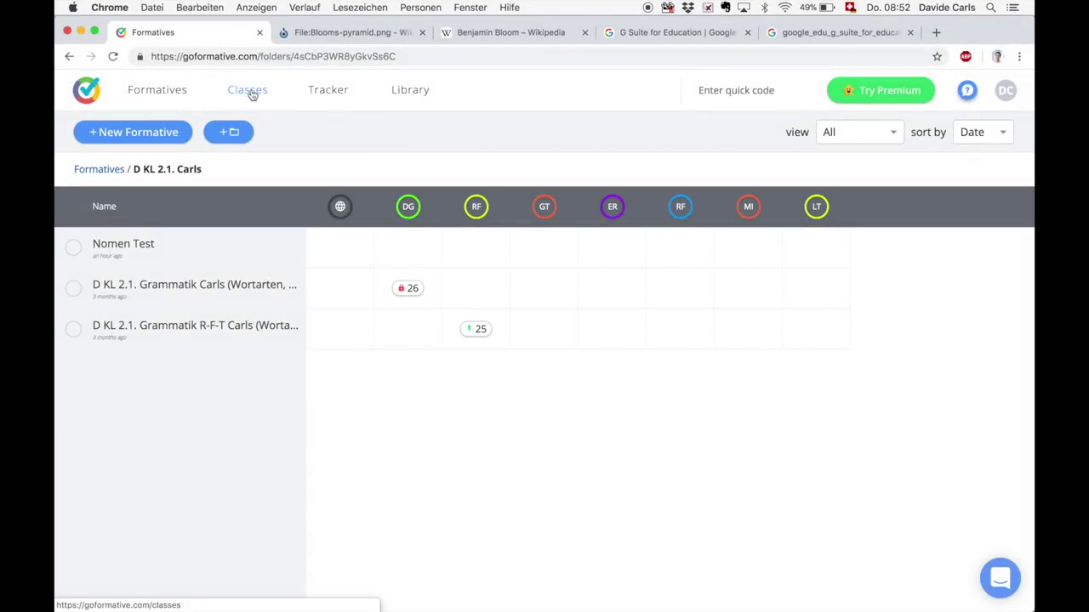
# Step: Create a new class named "Test Klasse" with the abbreviation TK and the dark grey class color
pyautogui.click(251, 92)
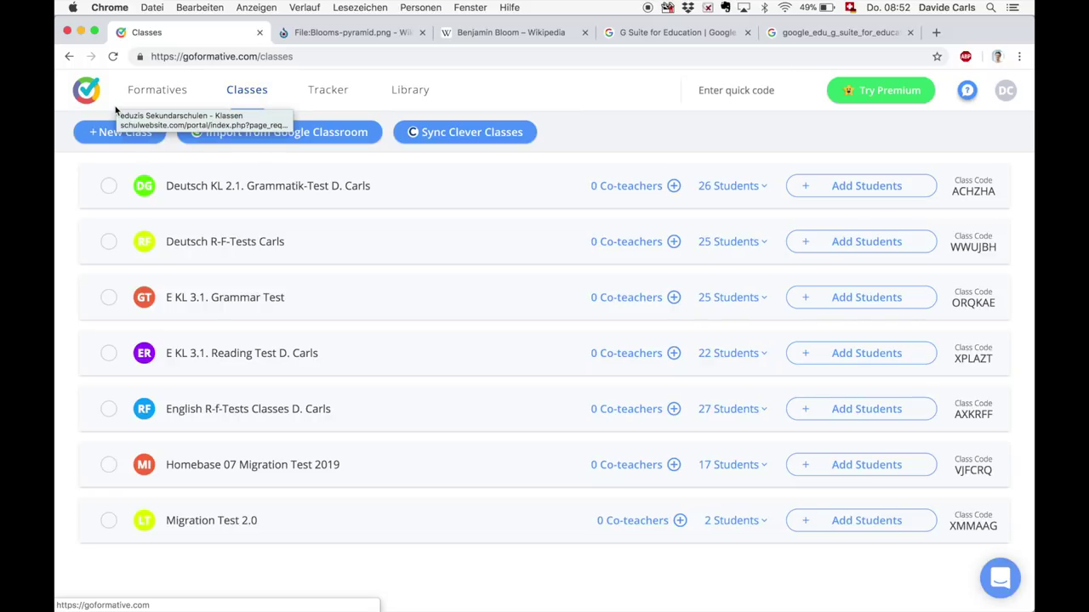
pyautogui.click(107, 135)
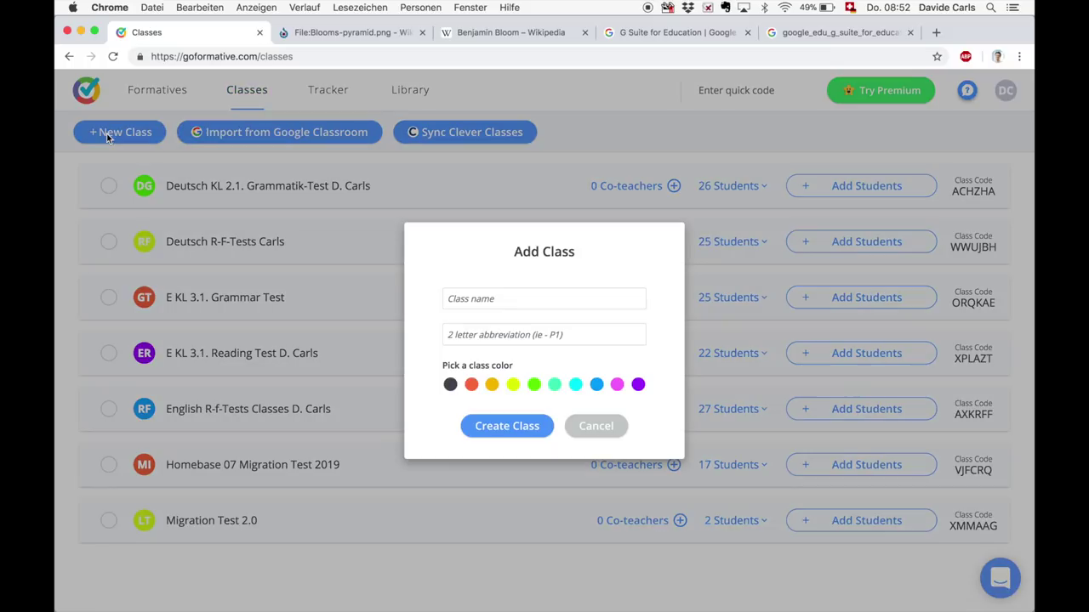
pyautogui.write('Test')
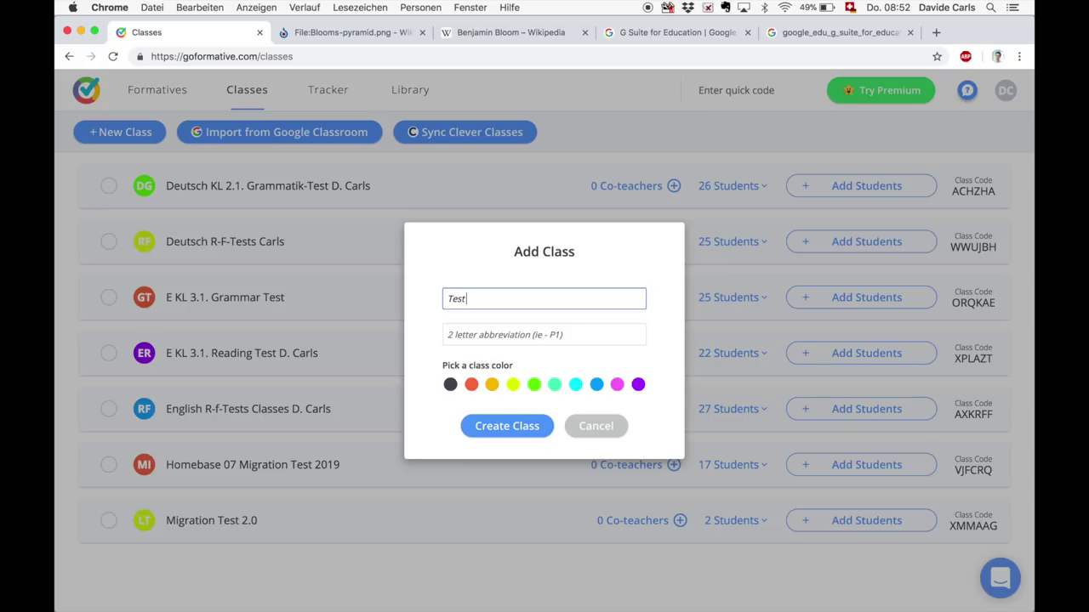
pyautogui.write(' Klasse')
pyautogui.press('Tab')
pyautogui.write('T')
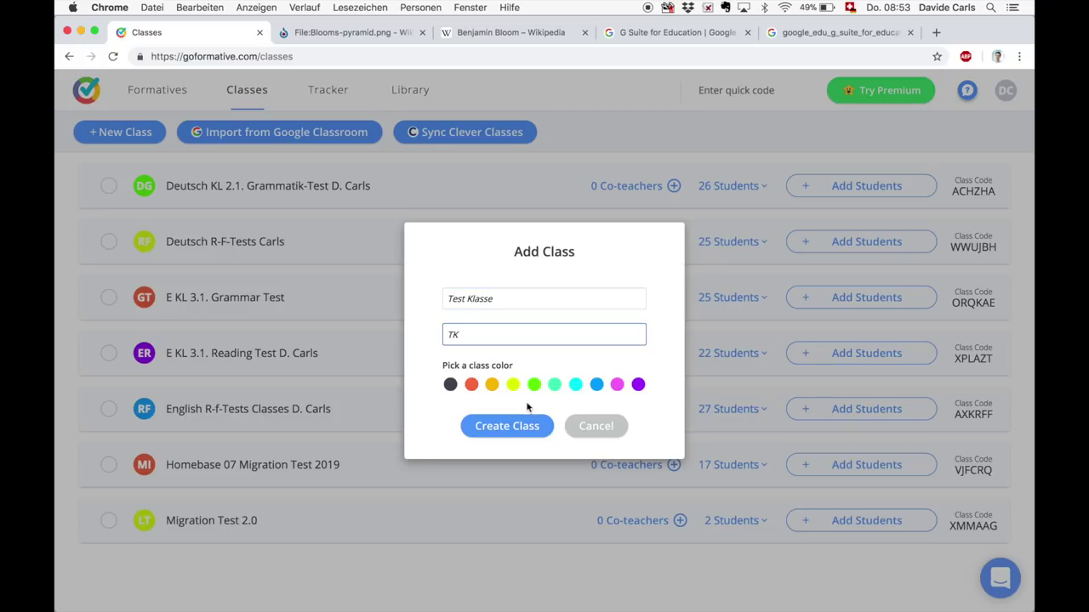
pyautogui.click(450, 385)
pyautogui.click(516, 427)
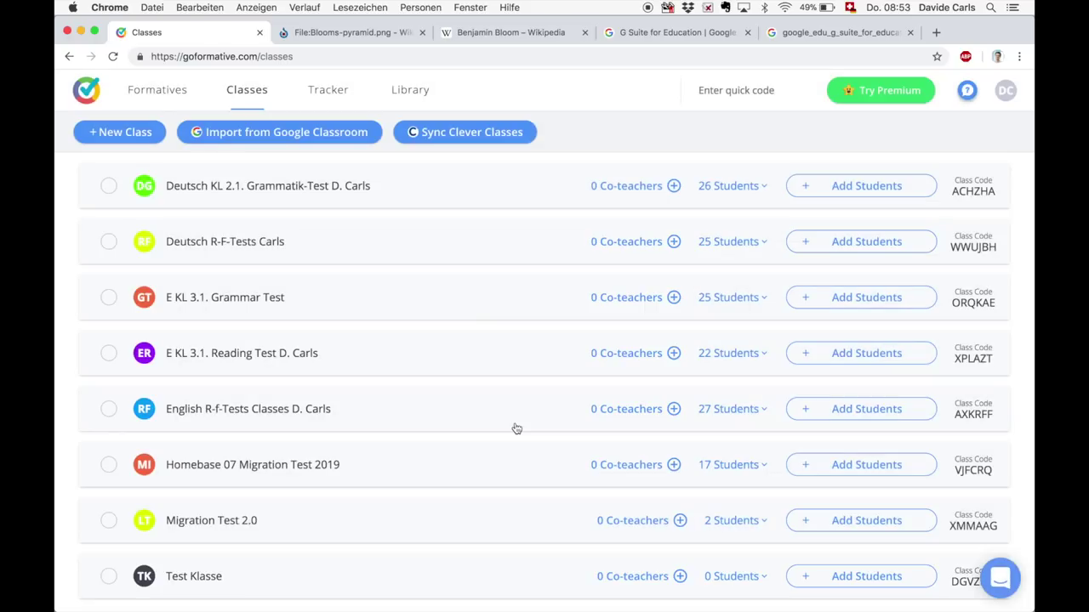
pyautogui.scroll(-1, 382, 508)
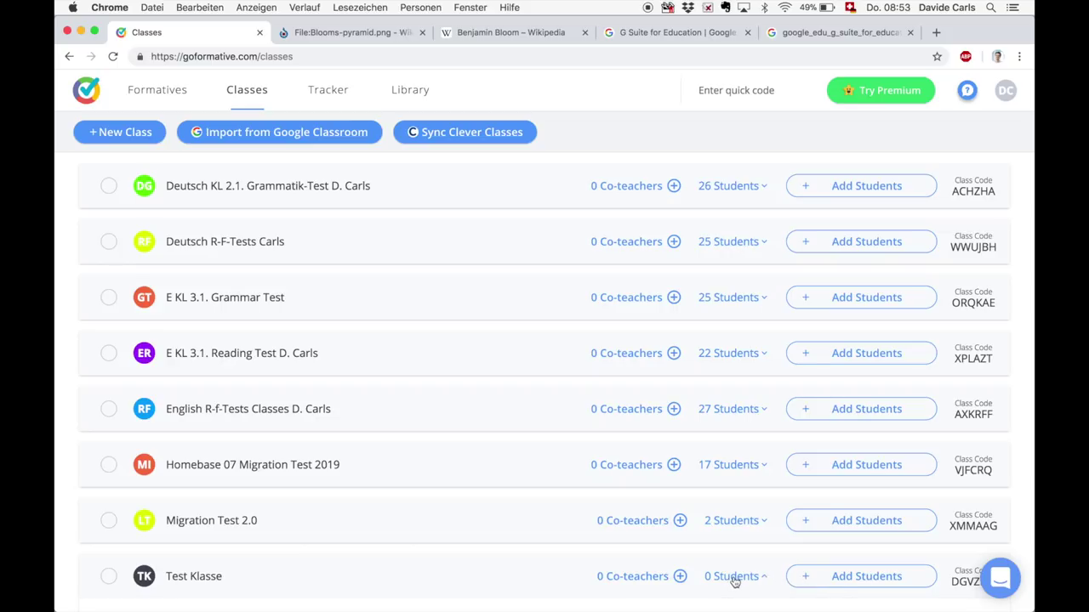
# Step: Show the joining directions for adding students who already have accounts to Test Klasse, and finish the dialog
pyautogui.click(831, 578)
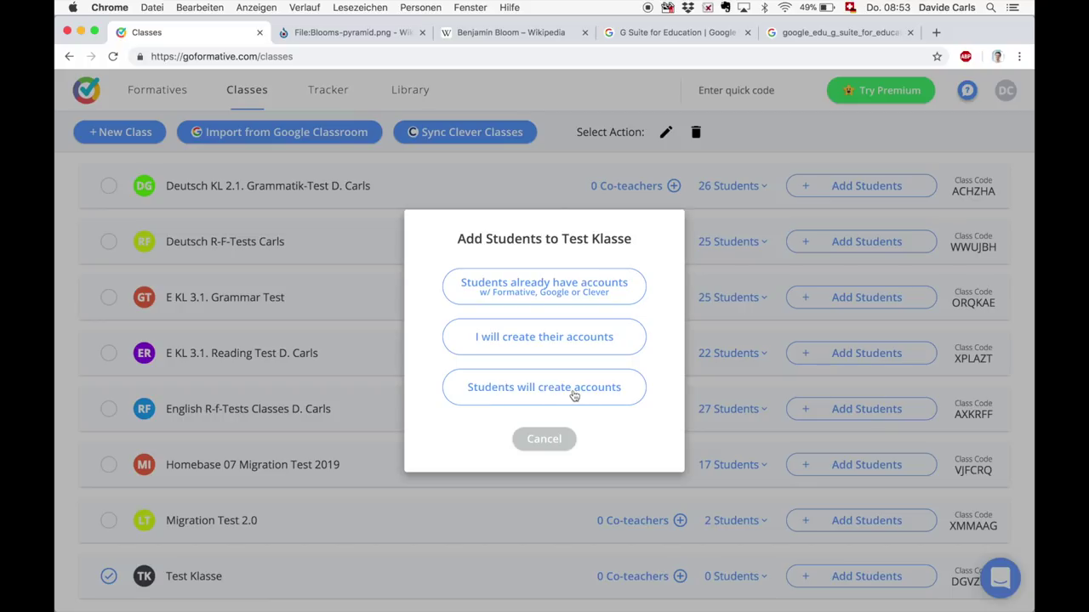
pyautogui.click(521, 289)
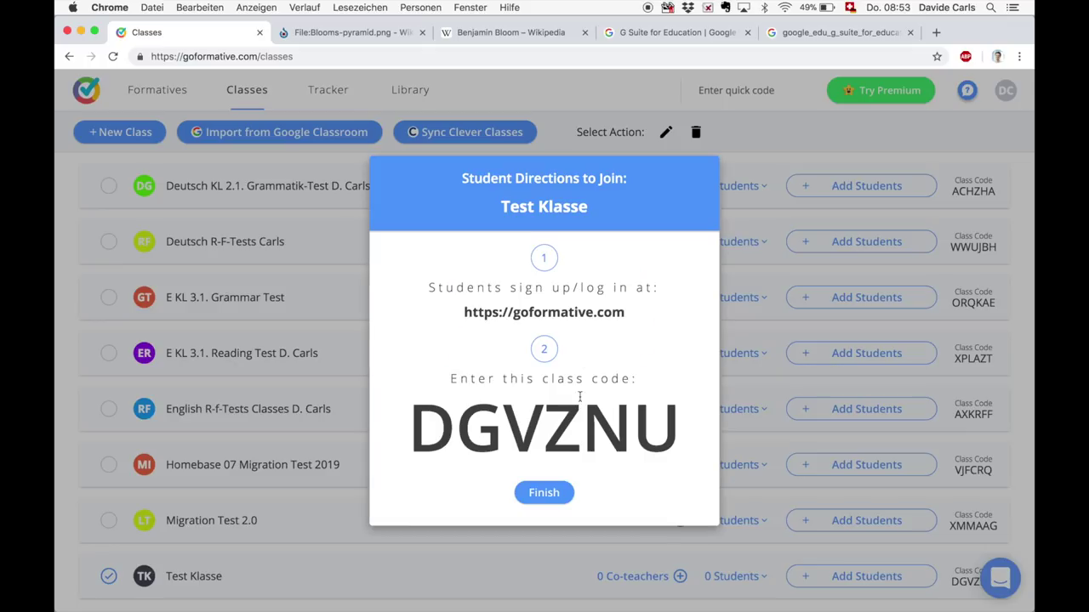
pyautogui.click(539, 500)
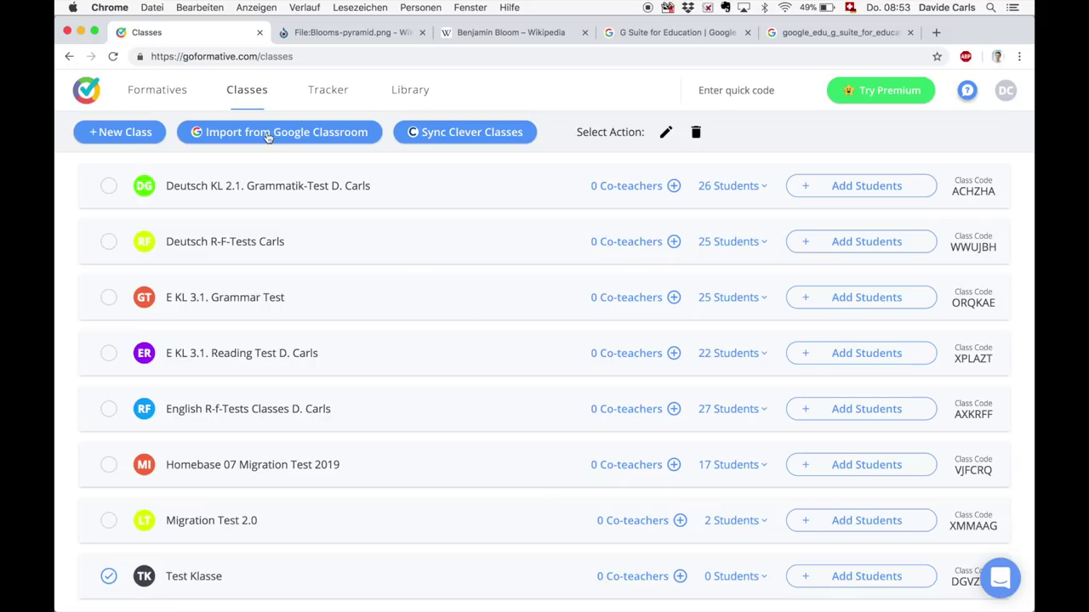
# Step: Assign the Nomen Test from the D KL 2.1. folder to Test Klasse, with scores and correct answers not shown
pyautogui.click(170, 91)
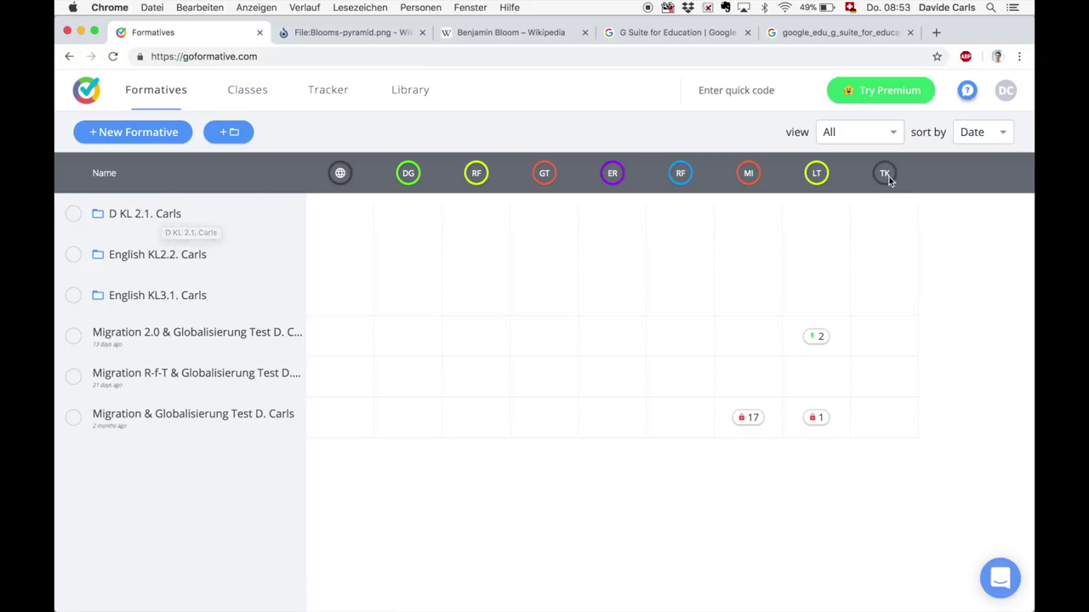
pyautogui.click(128, 224)
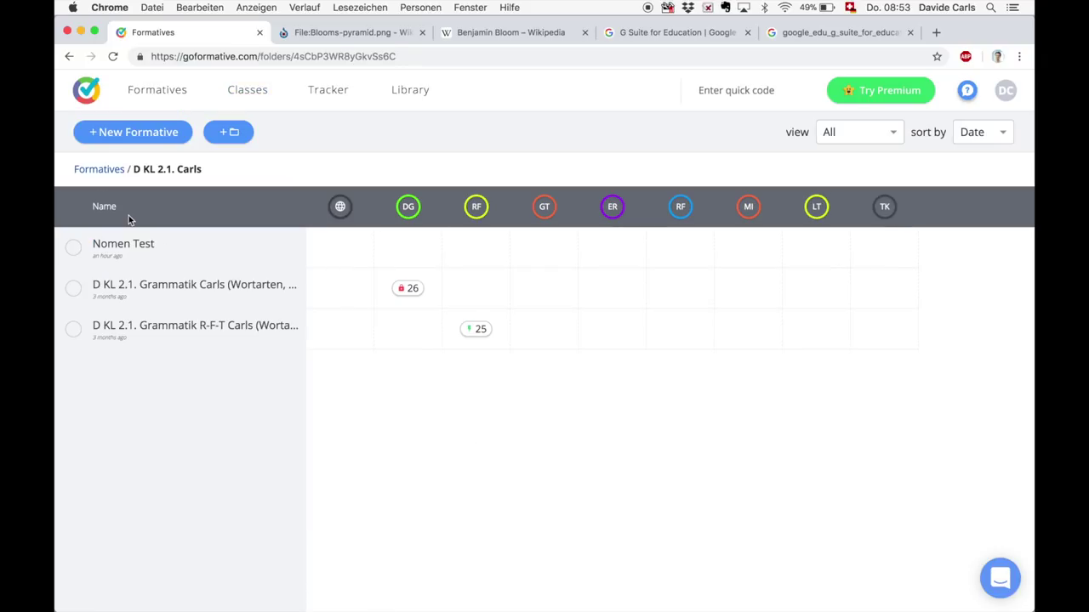
pyautogui.moveTo(883, 247)
pyautogui.click(884, 248)
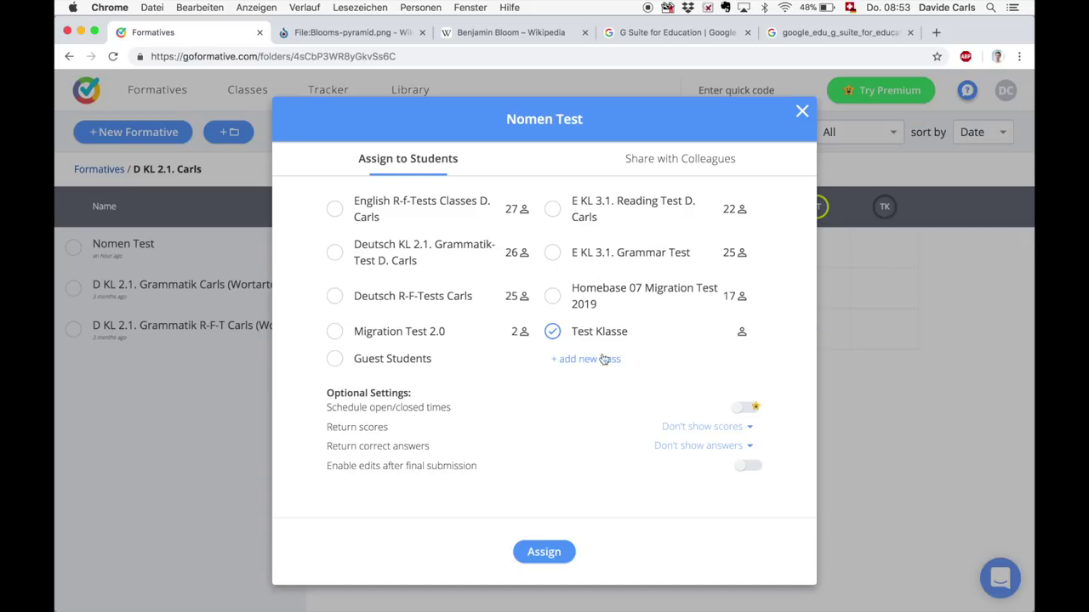
pyautogui.click(720, 428)
pyautogui.click(720, 447)
pyautogui.click(544, 552)
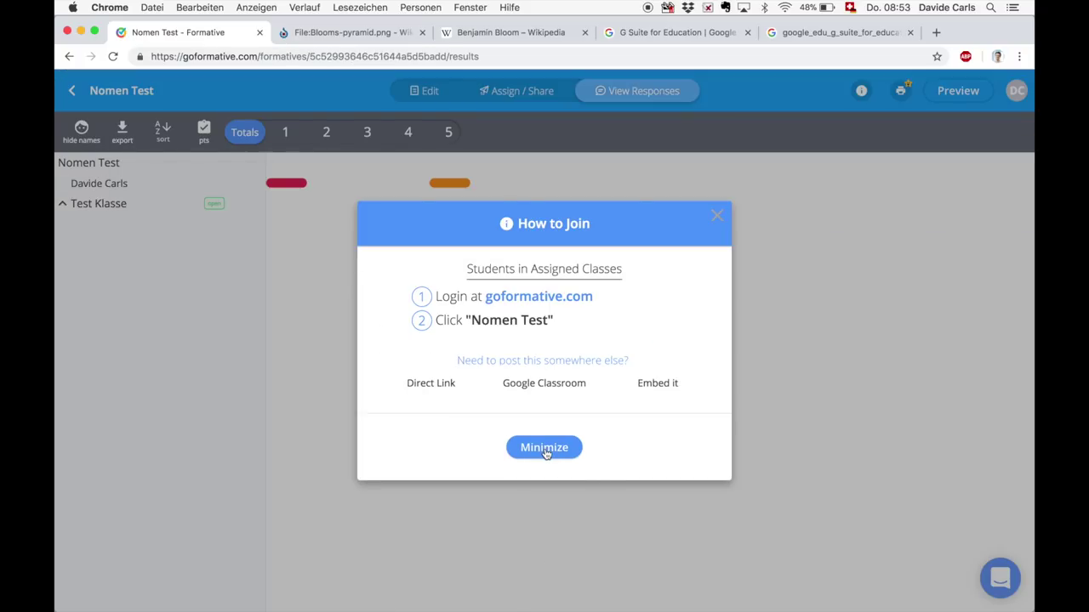
pyautogui.click(545, 448)
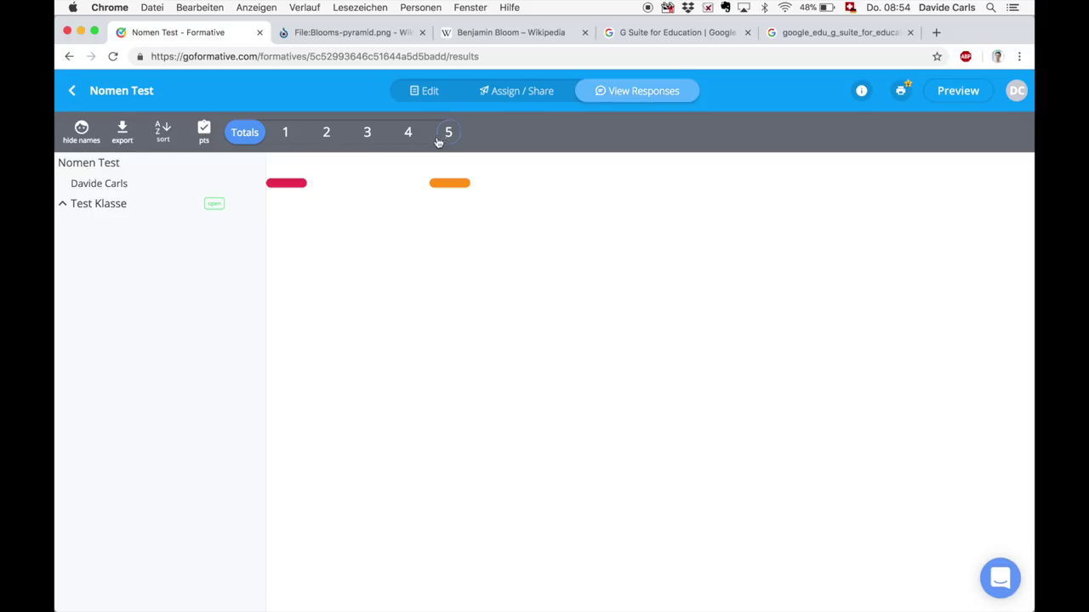
# Step: Return to the test folder and toggle the Nomen Test's Test Klasse assignment between closed and open
pyautogui.click(431, 92)
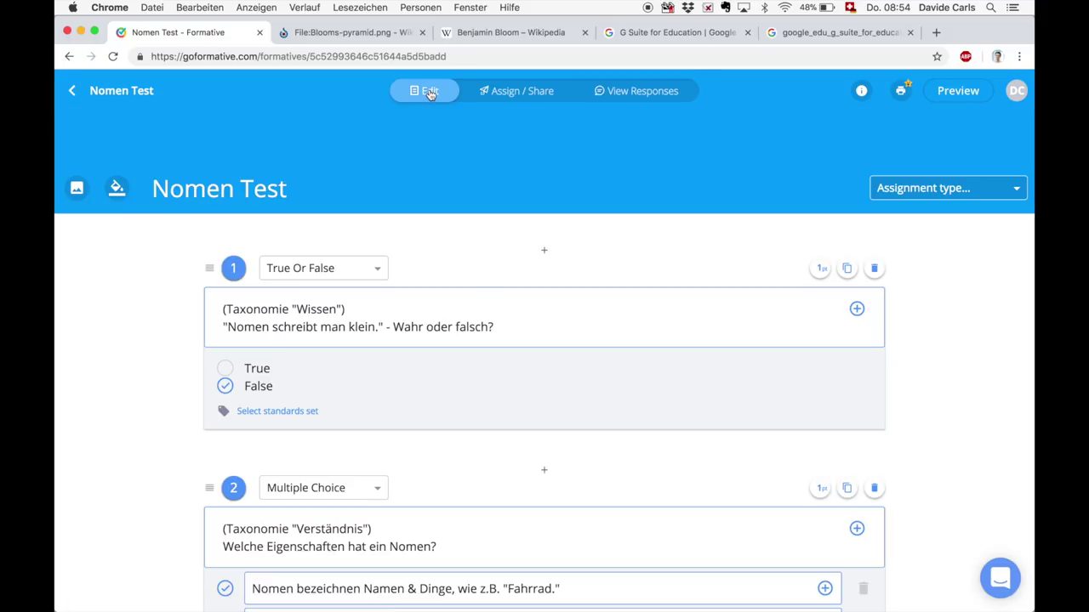
pyautogui.click(72, 90)
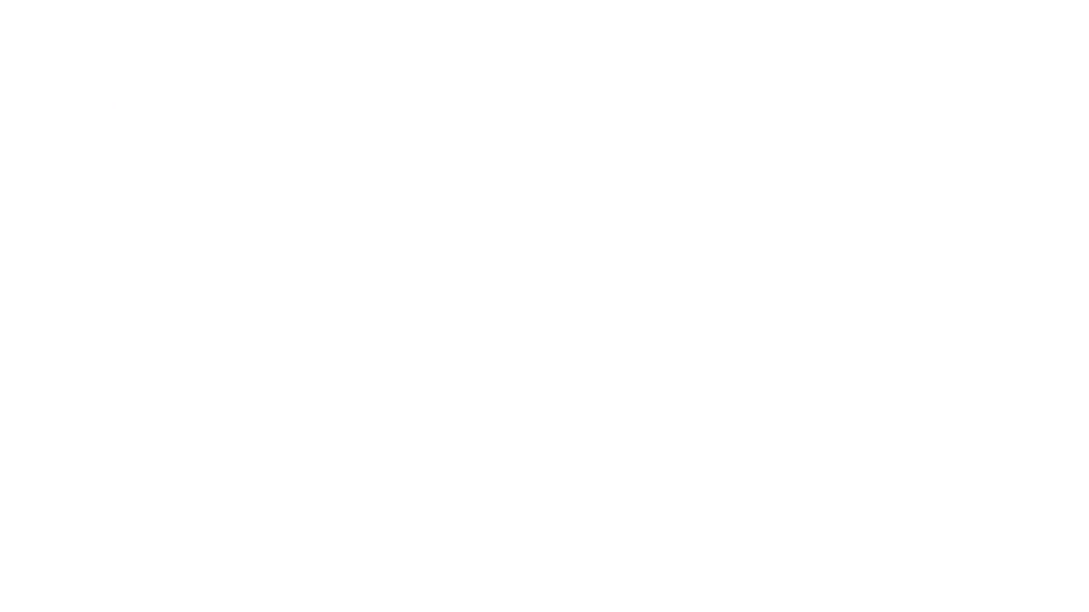
pyautogui.click(885, 247)
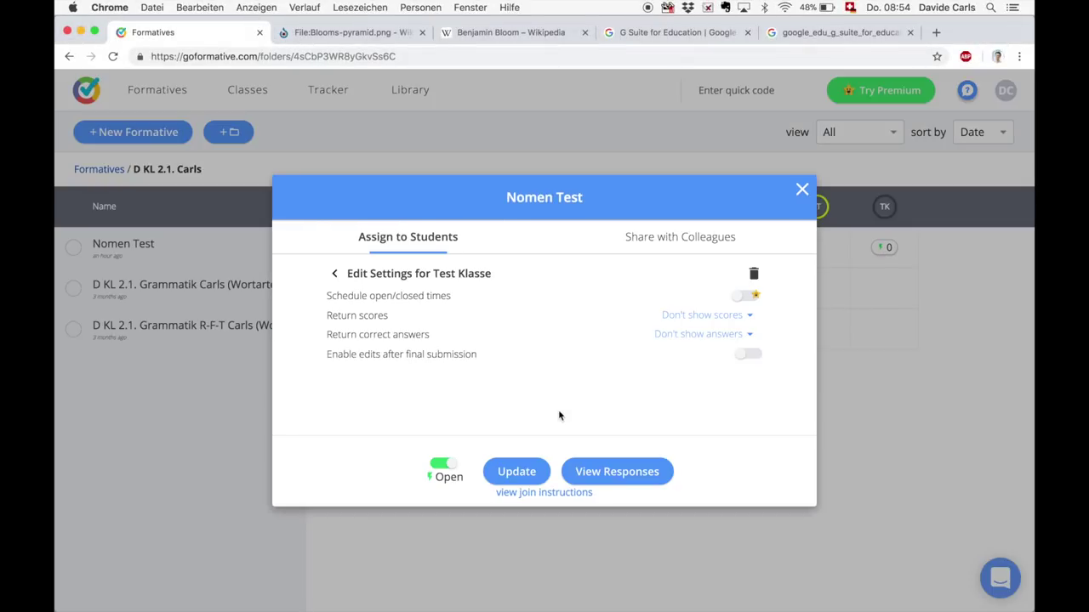
pyautogui.click(438, 468)
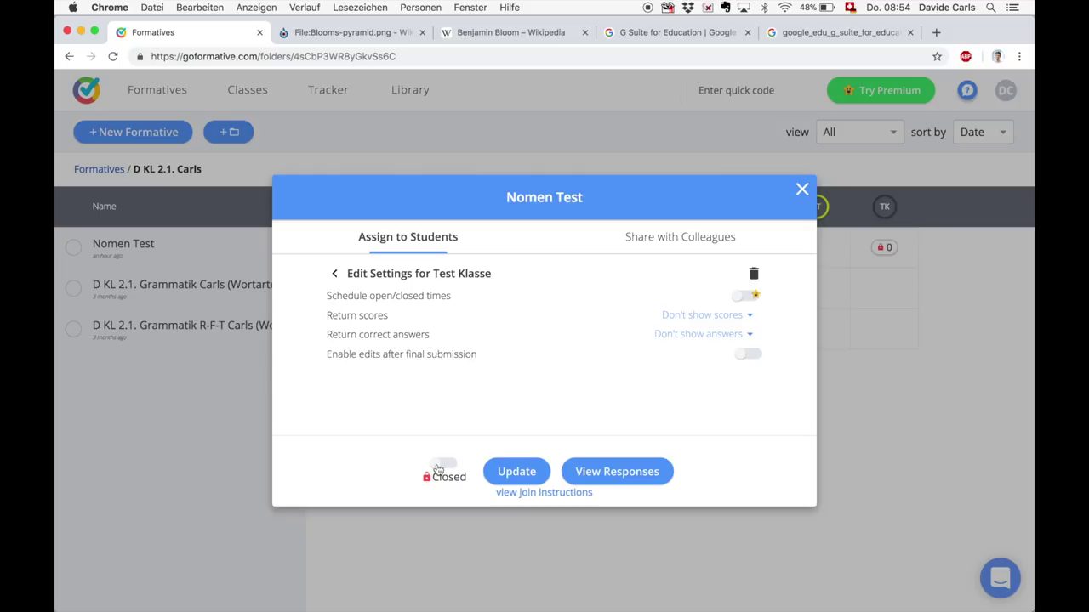
pyautogui.click(442, 468)
pyautogui.click(436, 466)
pyautogui.click(439, 467)
pyautogui.click(438, 468)
pyautogui.click(802, 191)
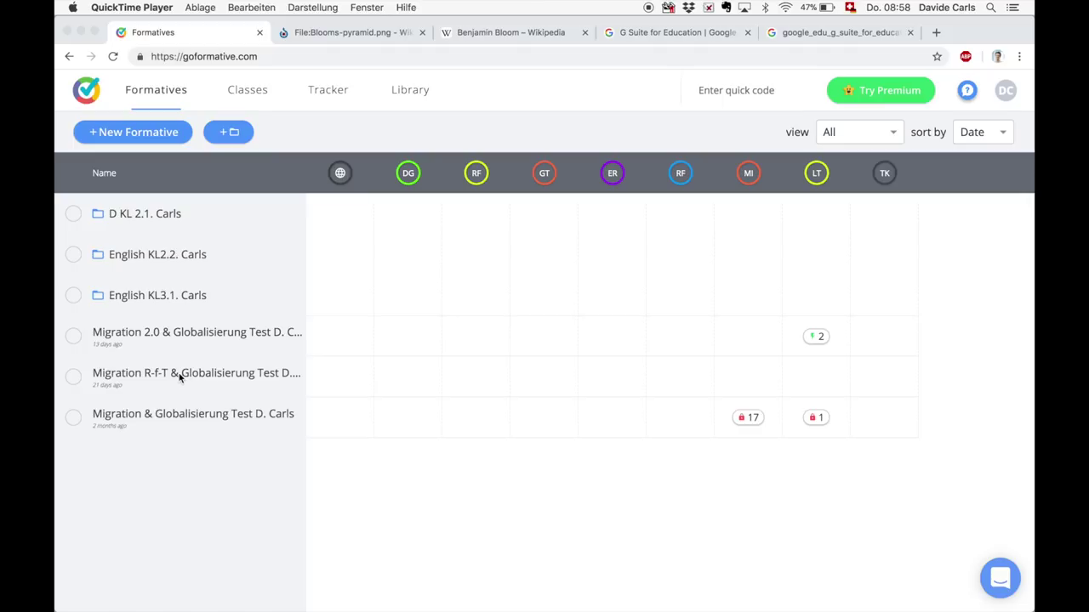
# Step: Examine the questions and their taxonomy labels in the D KL 2.1. Grammatik R-F-T test, and return to its folder
pyautogui.click(146, 217)
pyautogui.click(146, 217)
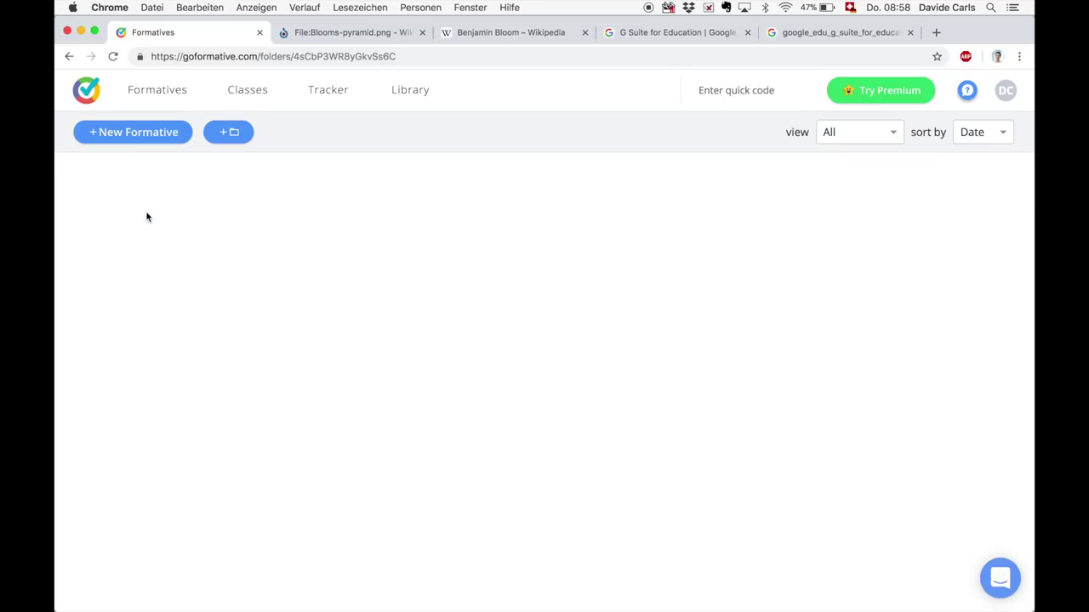
pyautogui.click(163, 327)
pyautogui.scroll(-10, 706, 362)
pyautogui.scroll(-20, 708, 368)
pyautogui.scroll(3, 708, 368)
pyautogui.scroll(-5, 707, 367)
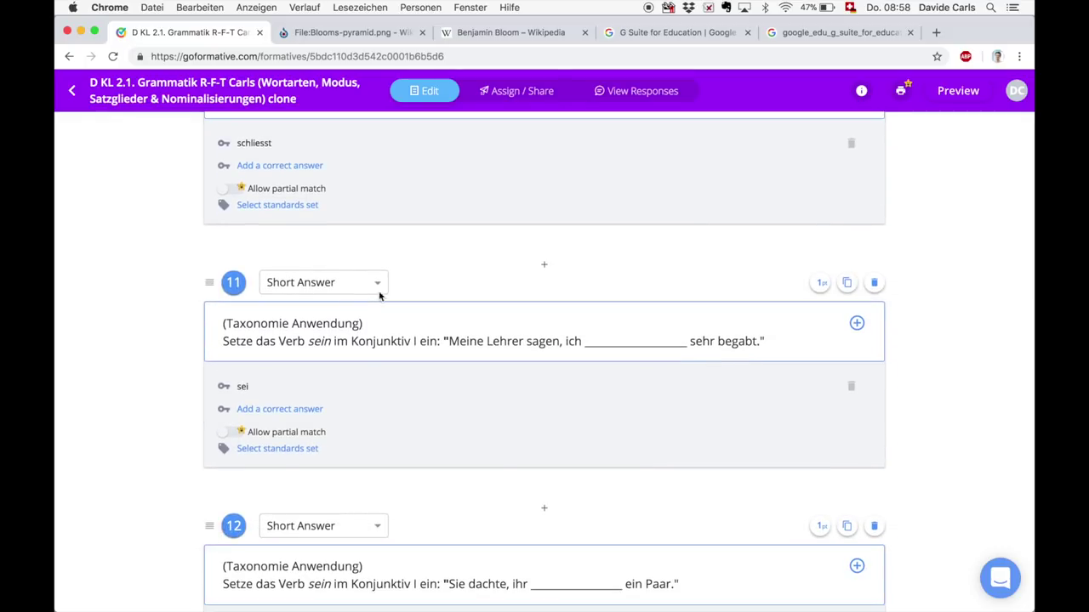
pyautogui.click(72, 90)
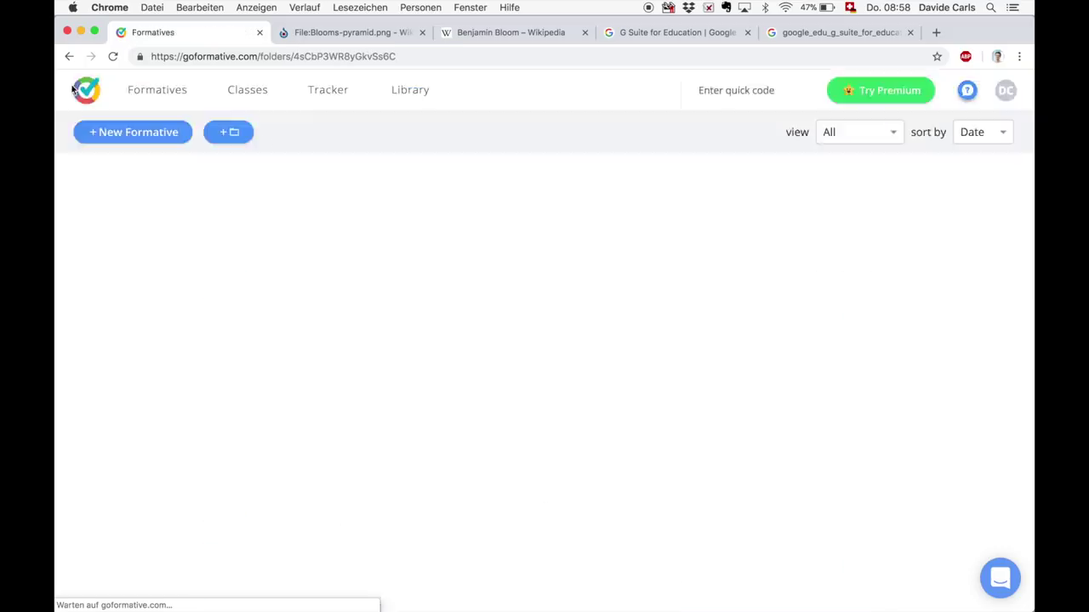